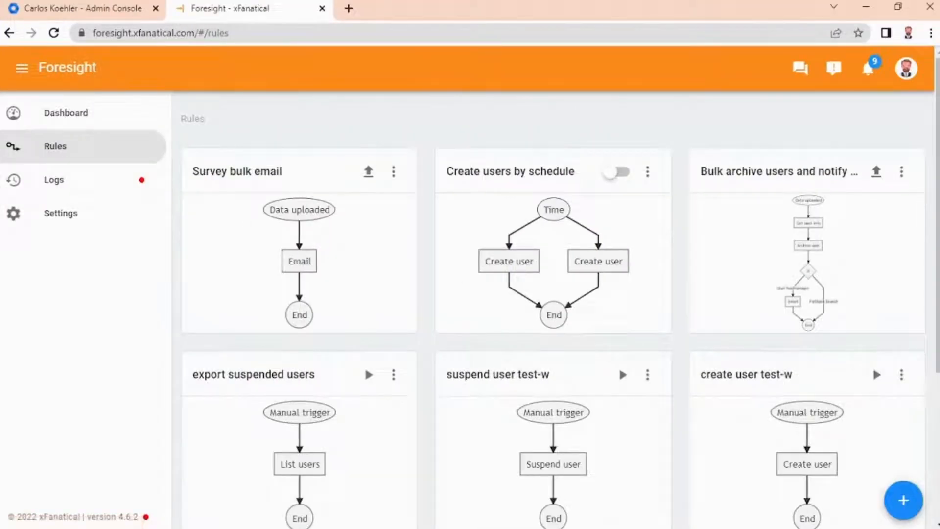
# Step: Create a new rule with the Data uploaded trigger and upload the Mail Merge with multiple templates.csv file
pyautogui.click(904, 502)
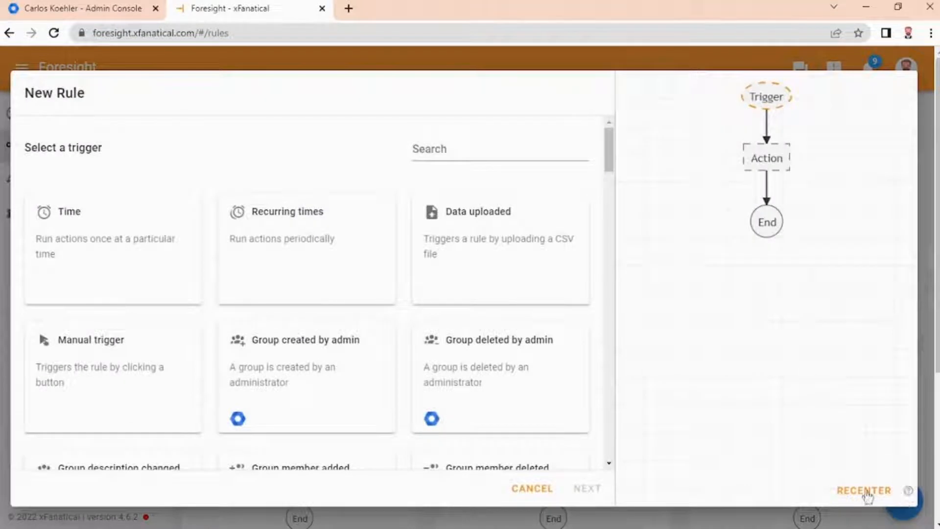
pyautogui.click(480, 227)
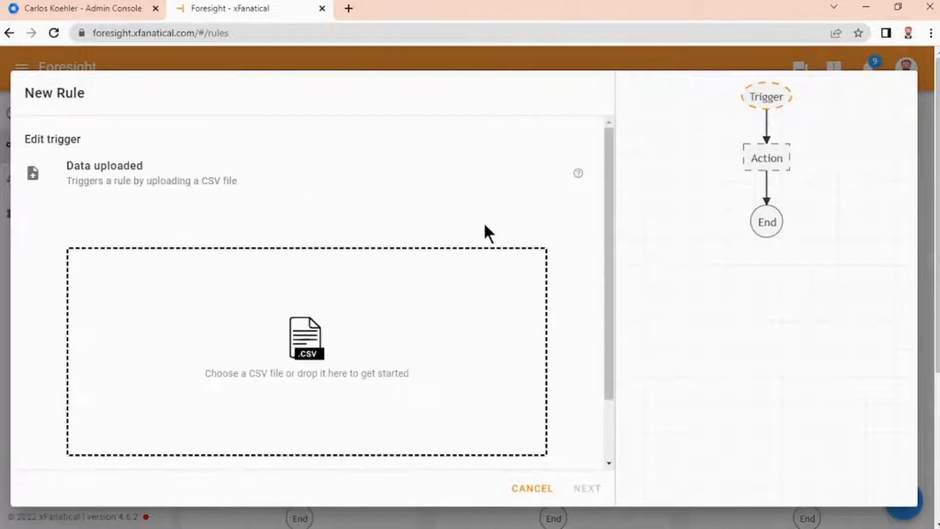
pyautogui.click(295, 346)
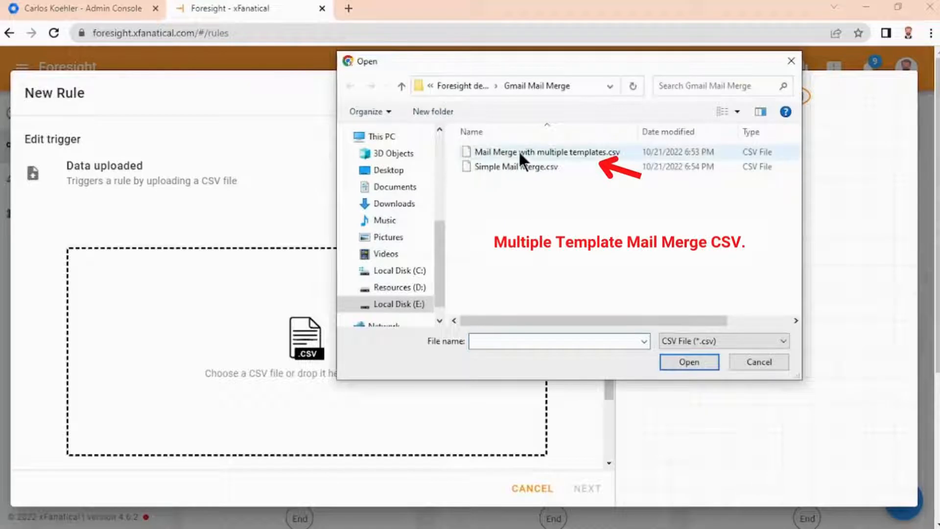
pyautogui.doubleClick(547, 151)
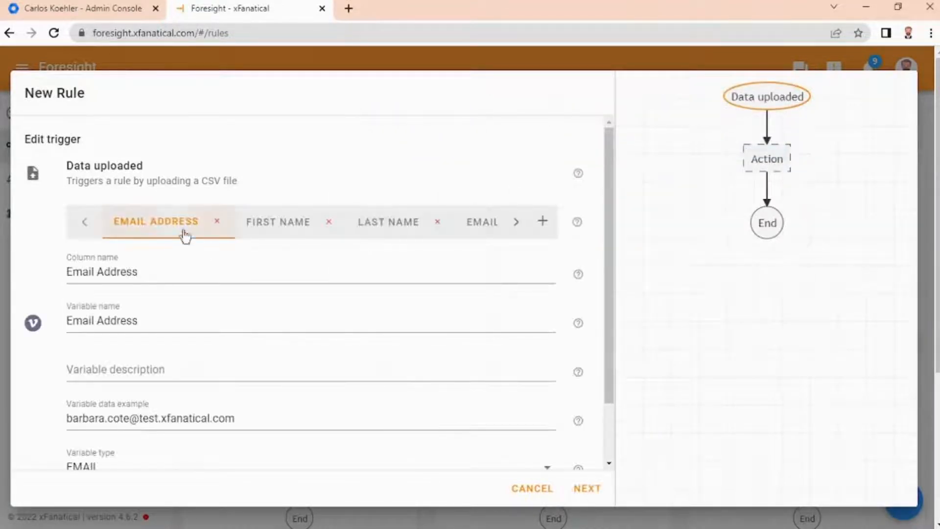
# Step: Inspect the imported CSV column variables and proceed to choosing an action
pyautogui.click(277, 229)
pyautogui.click(389, 226)
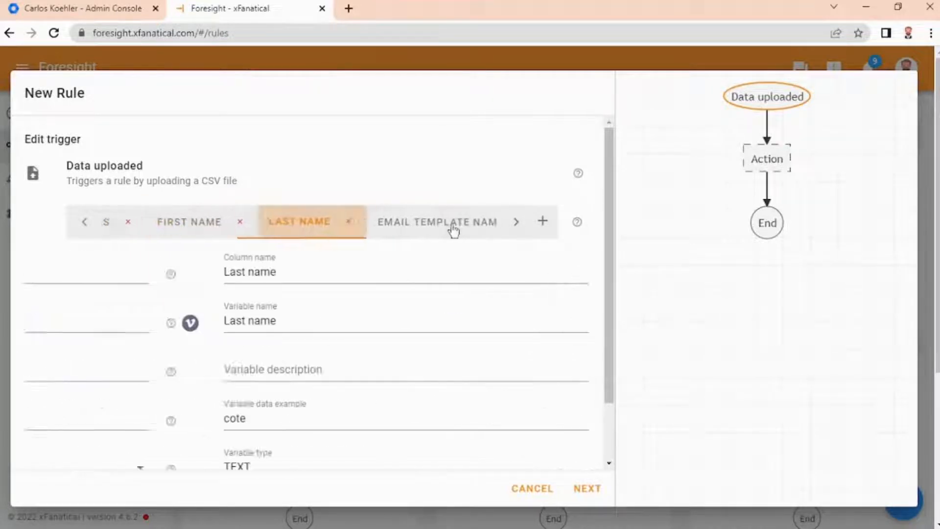
pyautogui.click(412, 228)
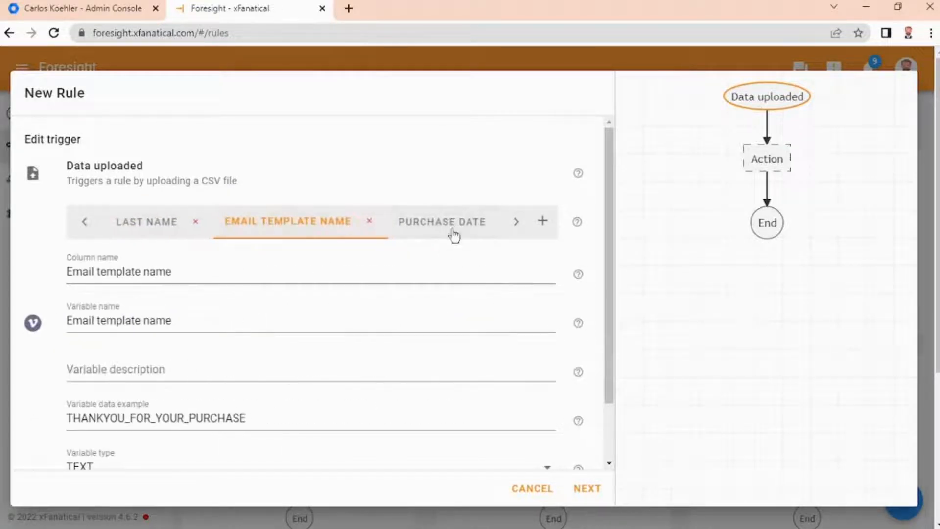
pyautogui.click(587, 490)
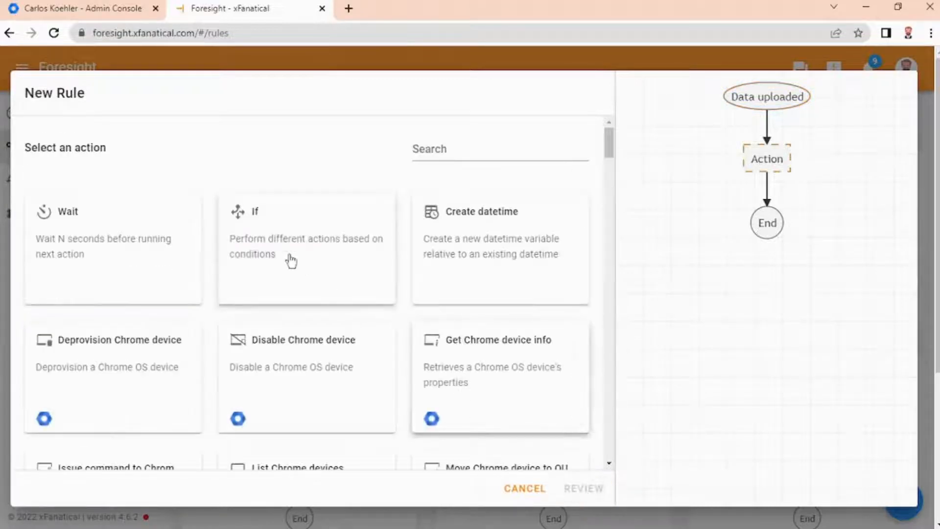
# Step: Add an If action to perform different actions based on conditions
pyautogui.click(290, 251)
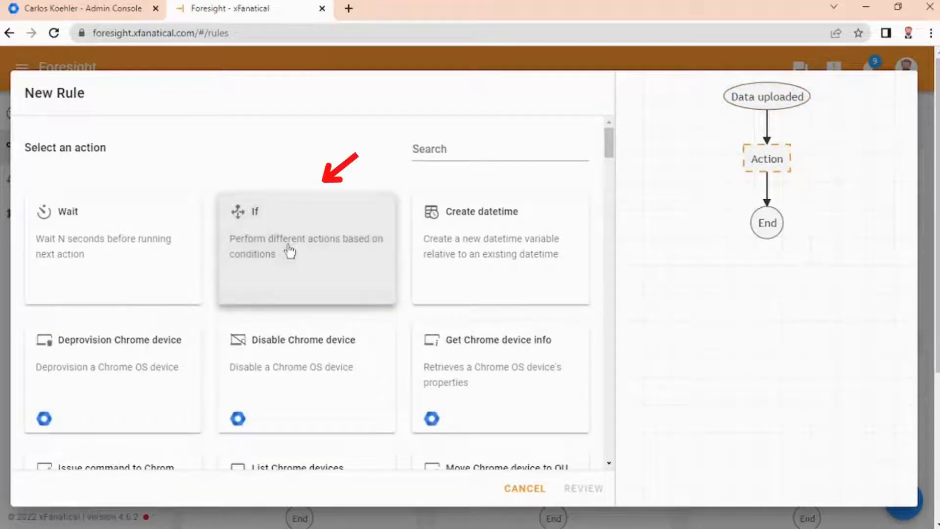
pyautogui.scroll(-2, 251, 275)
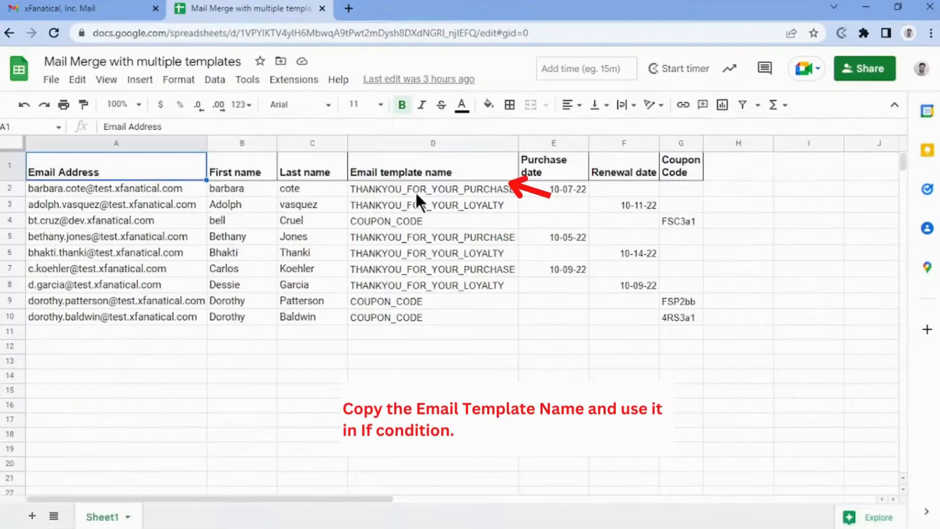
# Step: Copy THANKYOU_FOR_YOUR_PURCHASE from the spreadsheet's Email template name column and paste it as Branch 1's name
pyautogui.click(415, 190)
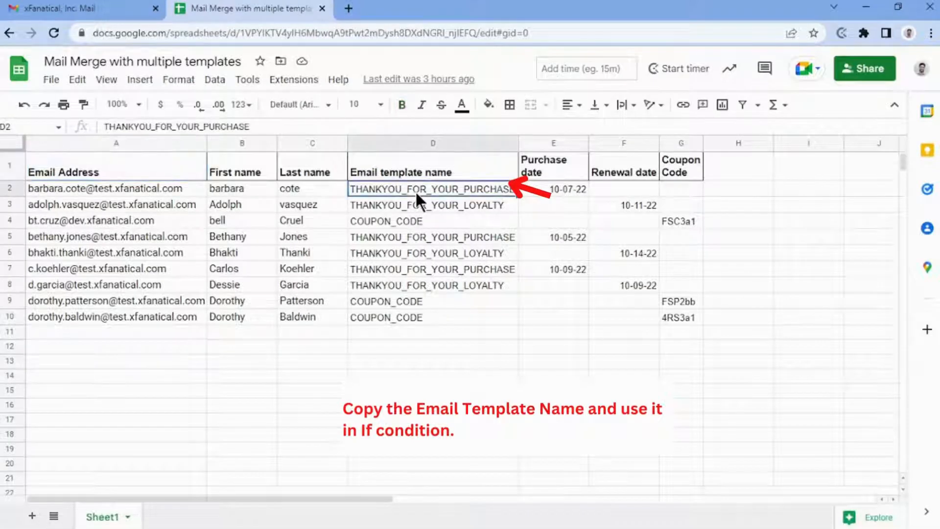
pyautogui.hotkey('ctrl', 'c')
pyautogui.hotkey('alt', 'Tab')
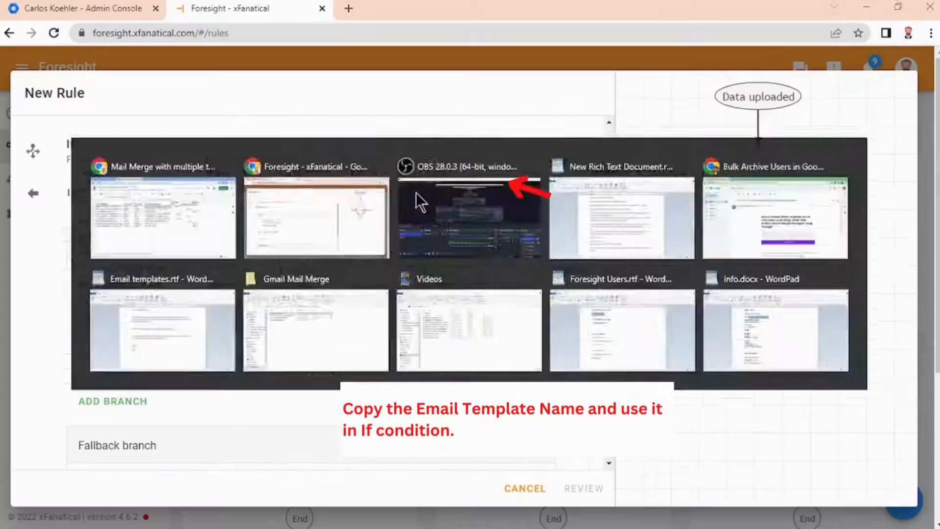
pyautogui.click(225, 286)
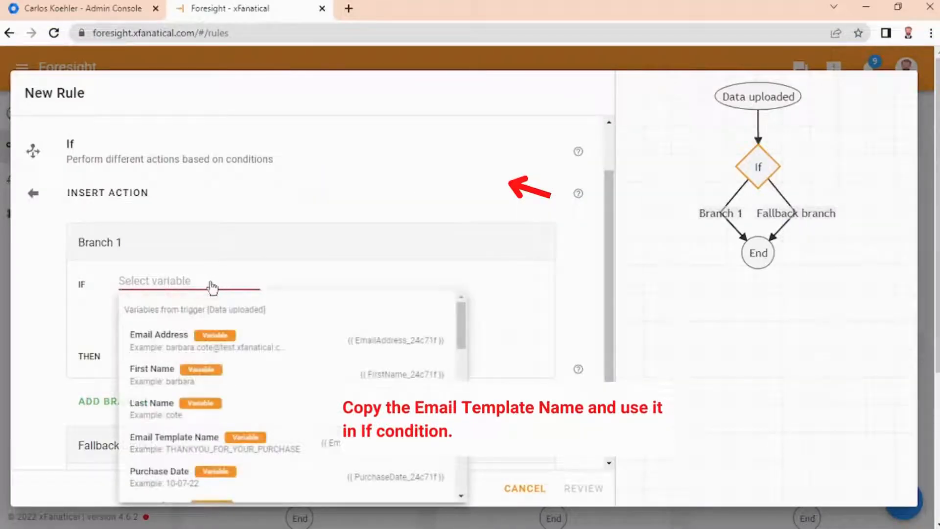
pyautogui.click(100, 248)
pyautogui.hotkey('ctrl', 'v')
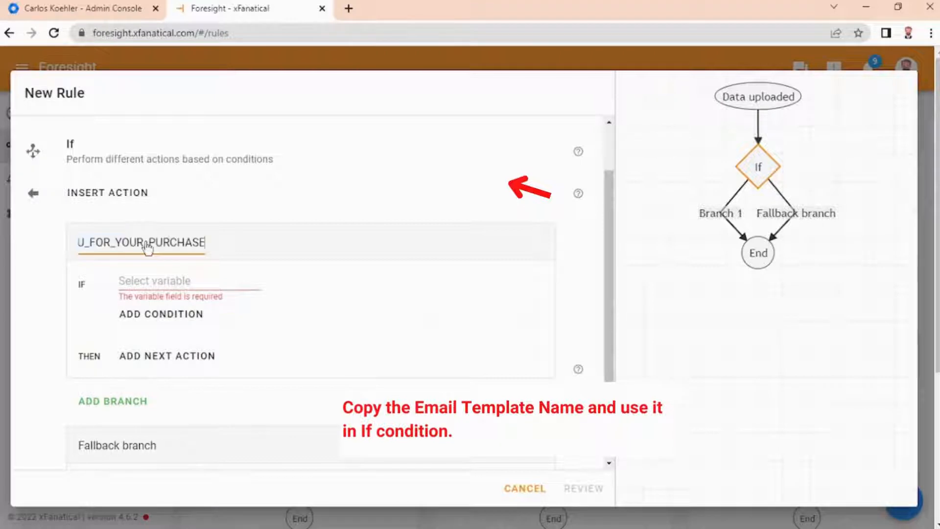
# Step: Set the branch condition to Email template name text is exactly THANKYOU_FOR_YOUR_PURCHASE
pyautogui.click(163, 285)
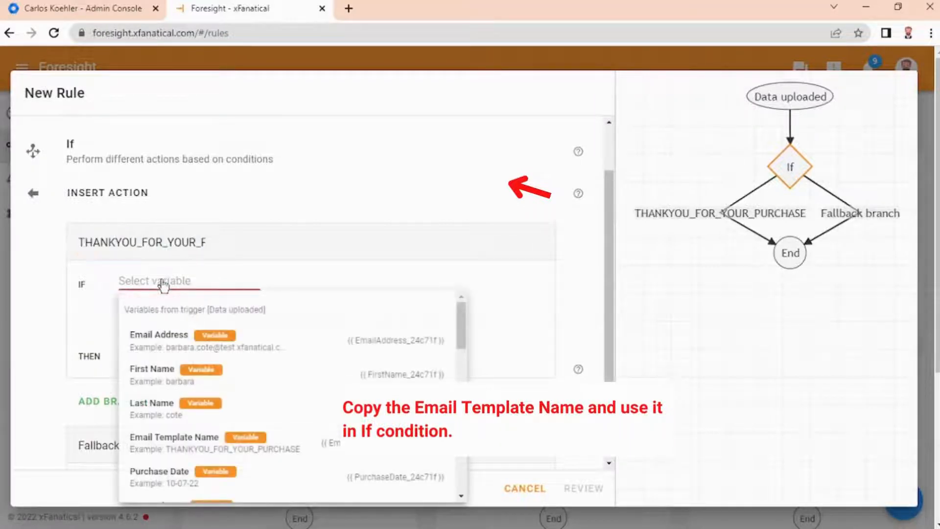
pyautogui.scroll(-2, 172, 414)
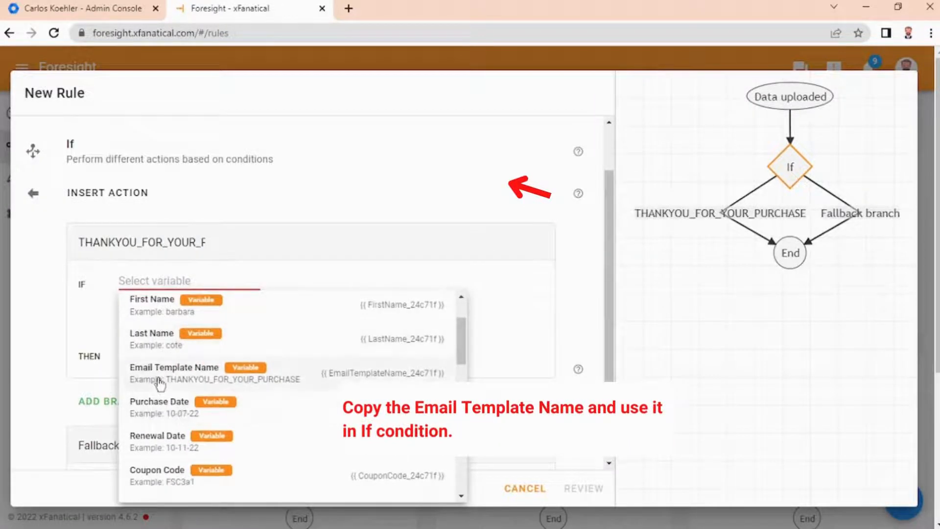
pyautogui.click(181, 378)
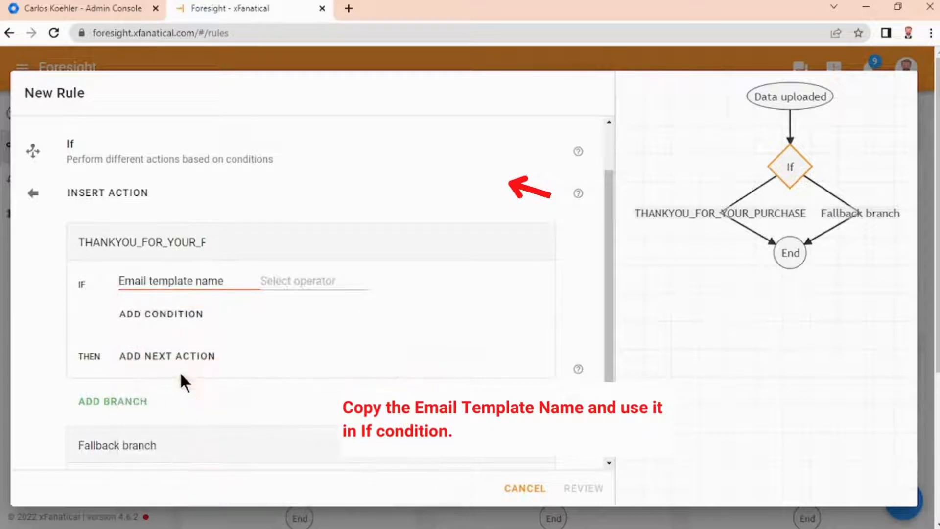
pyautogui.click(313, 284)
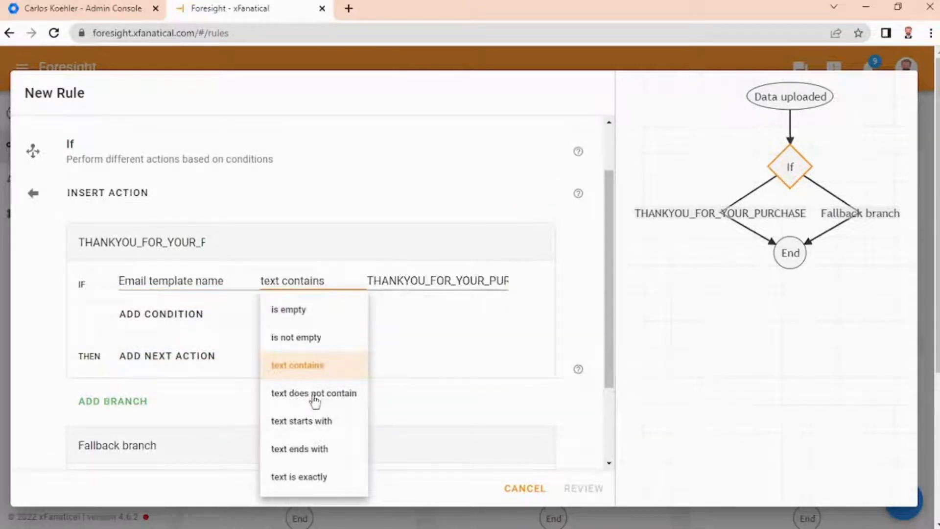
pyautogui.click(302, 475)
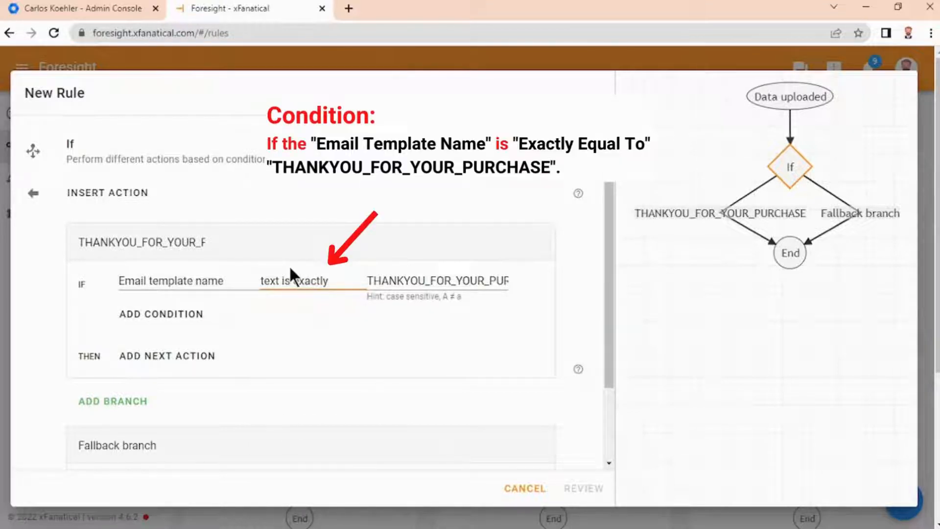
# Step: Add an Email action to the THANKYOU_FOR_YOUR_PURCHASE branch by searching the actions for email
pyautogui.scroll(-2, 230, 284)
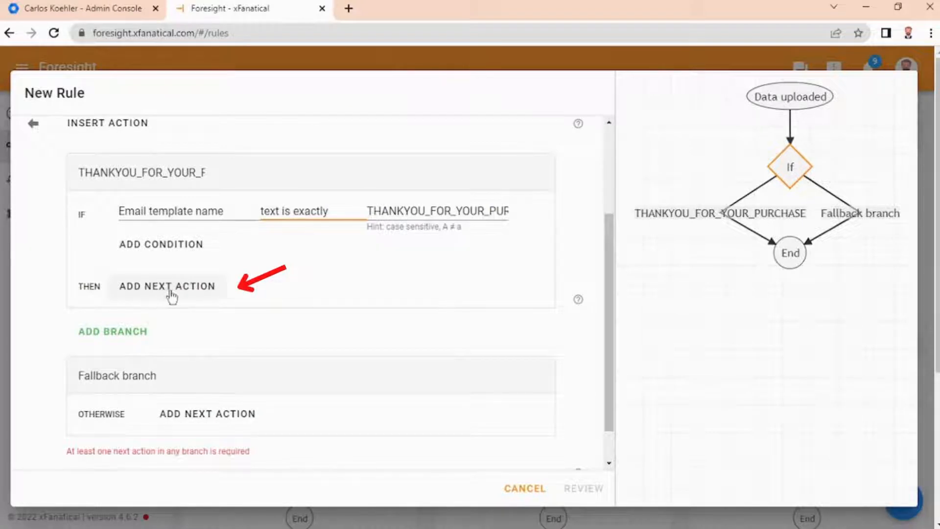
pyautogui.click(171, 294)
pyautogui.scroll(3, 315, 304)
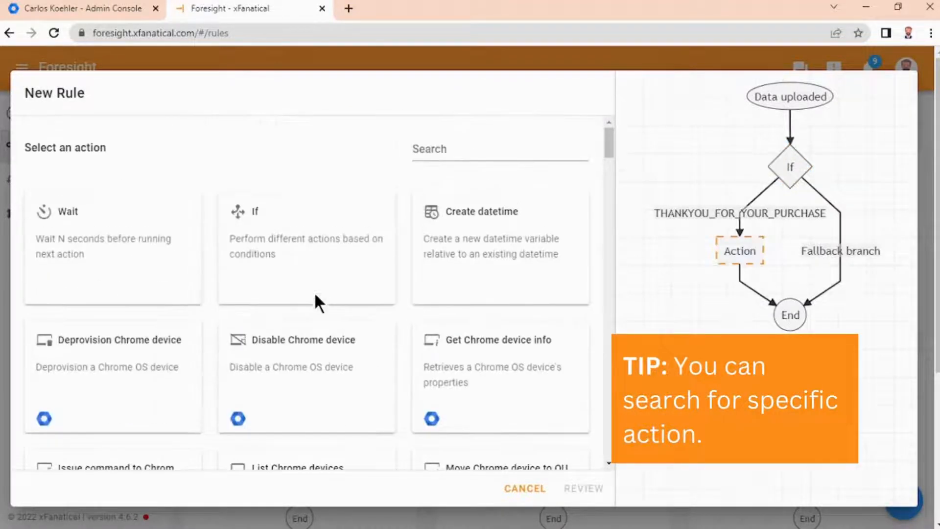
pyautogui.click(456, 150)
pyautogui.write('e')
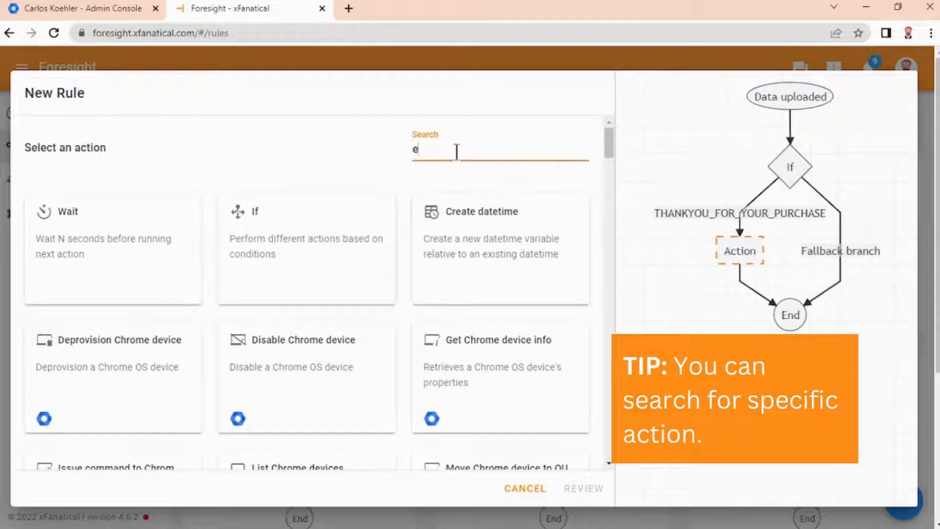
pyautogui.write('mail')
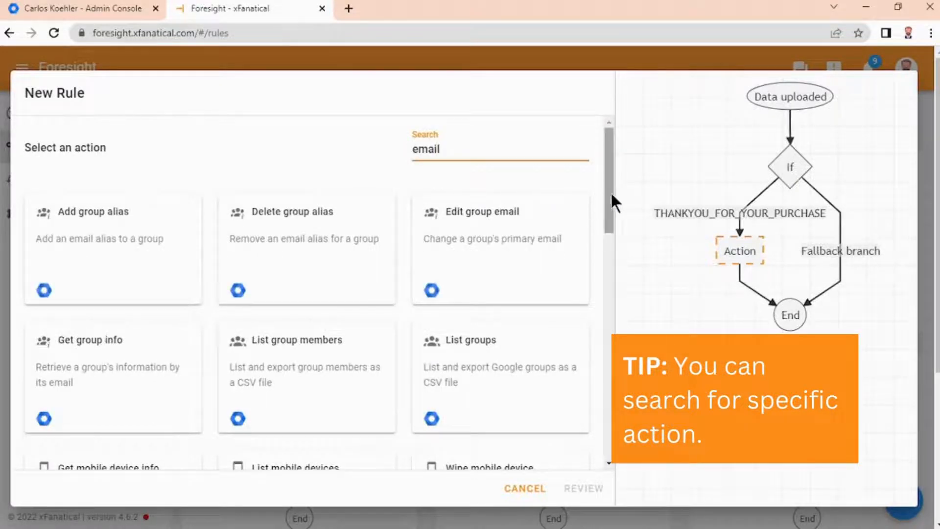
pyautogui.moveTo(610, 192); pyautogui.dragTo(612, 416)
pyautogui.click(84, 275)
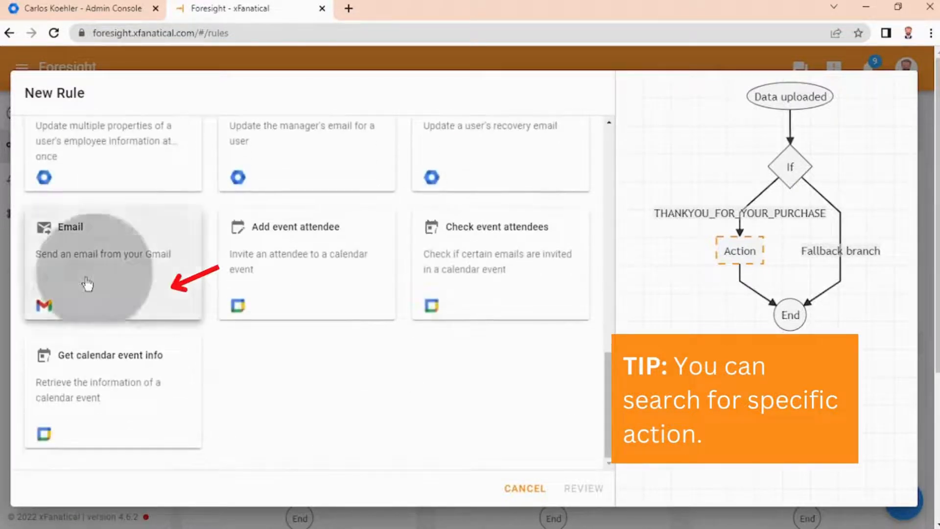
# Step: Set the email's To recipient to the Email Address variable
pyautogui.scroll(3, 57, 232)
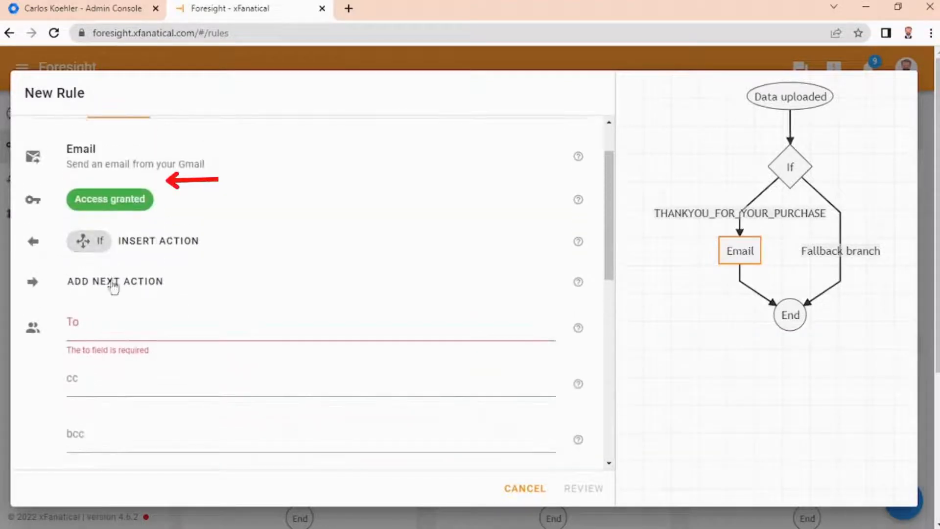
pyautogui.click(113, 320)
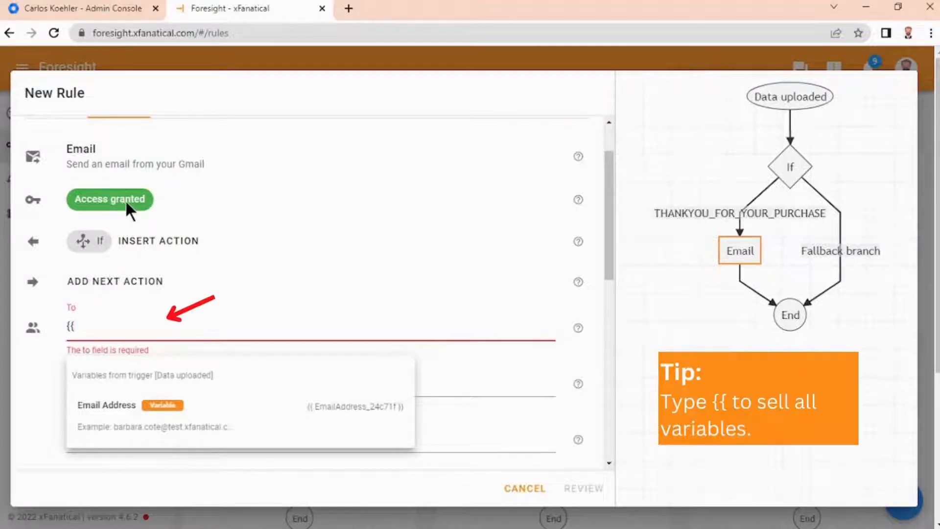
pyautogui.click(153, 420)
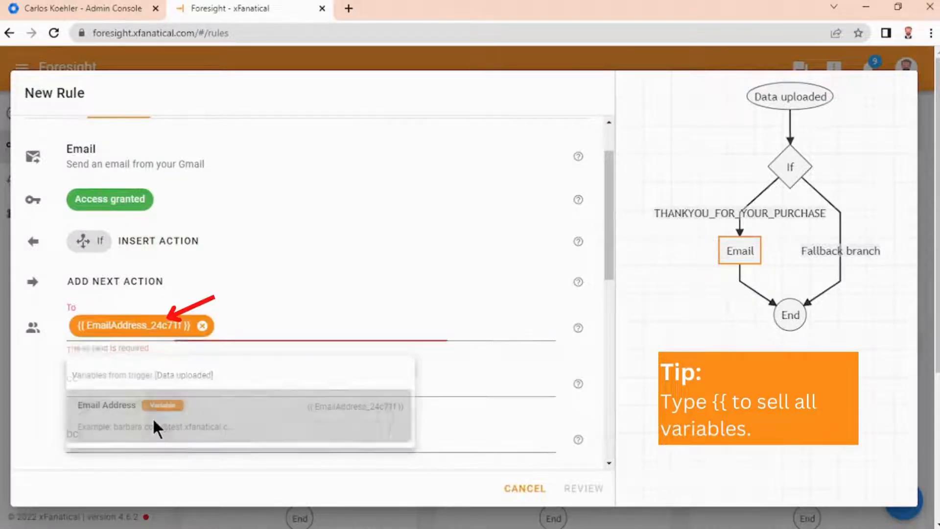
# Step: Set the email subject to Thankyou for your purchase
pyautogui.scroll(-3, 141, 385)
pyautogui.click(119, 350)
pyautogui.write('Th')
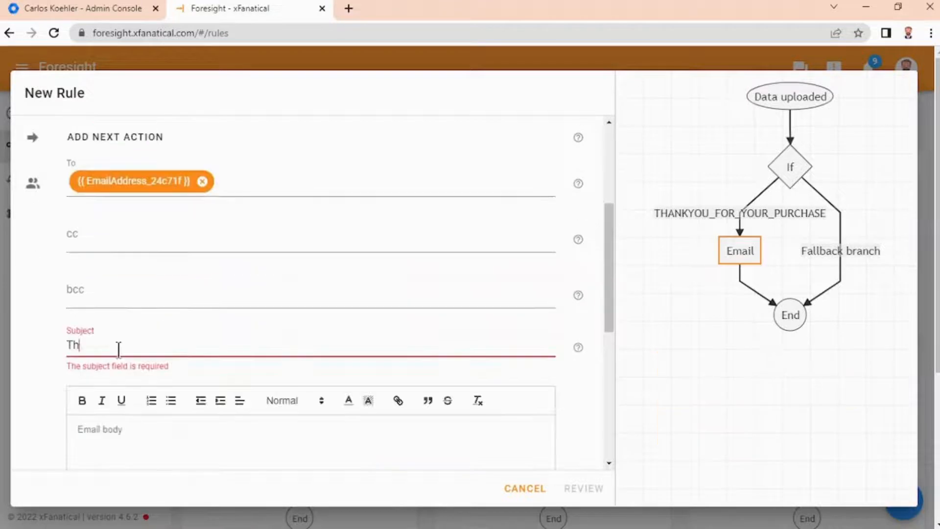
pyautogui.write('ank')
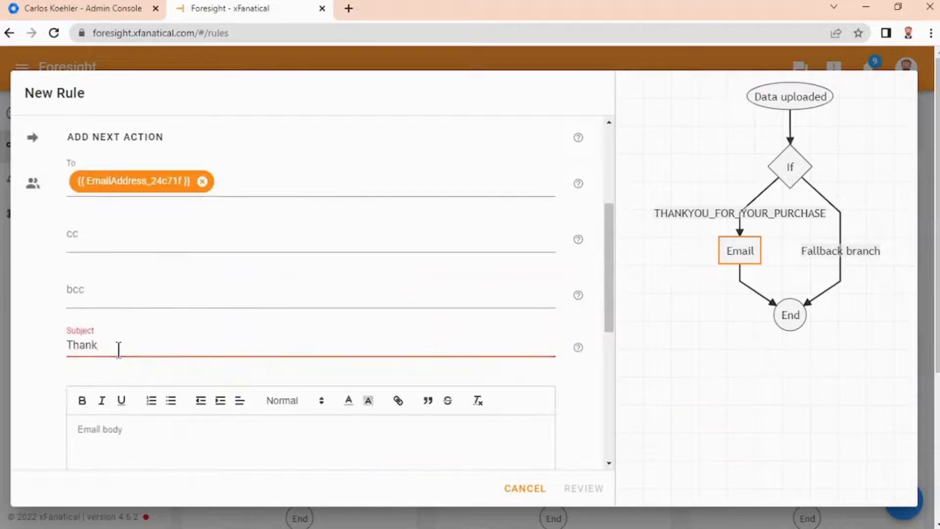
pyautogui.write('s')
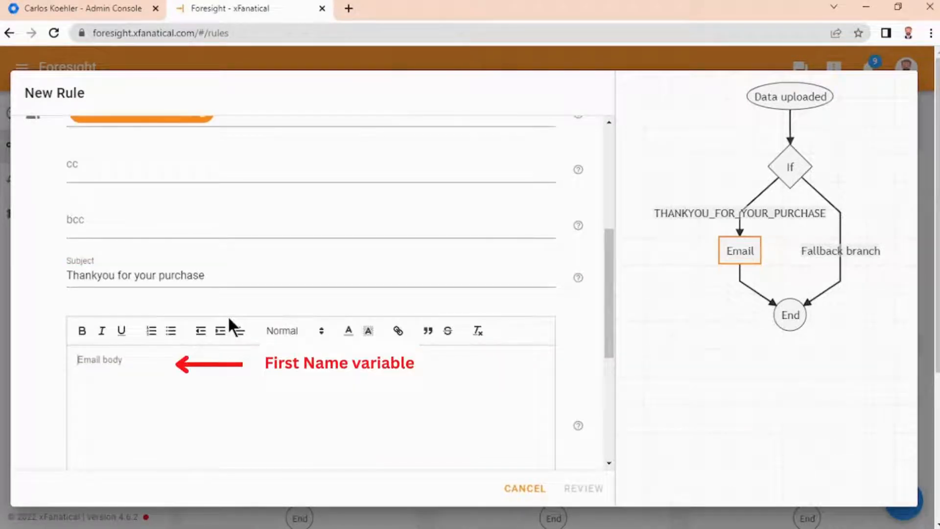
# Step: Start the email body with Hi followed by the First Name variable
pyautogui.write('Hi {')
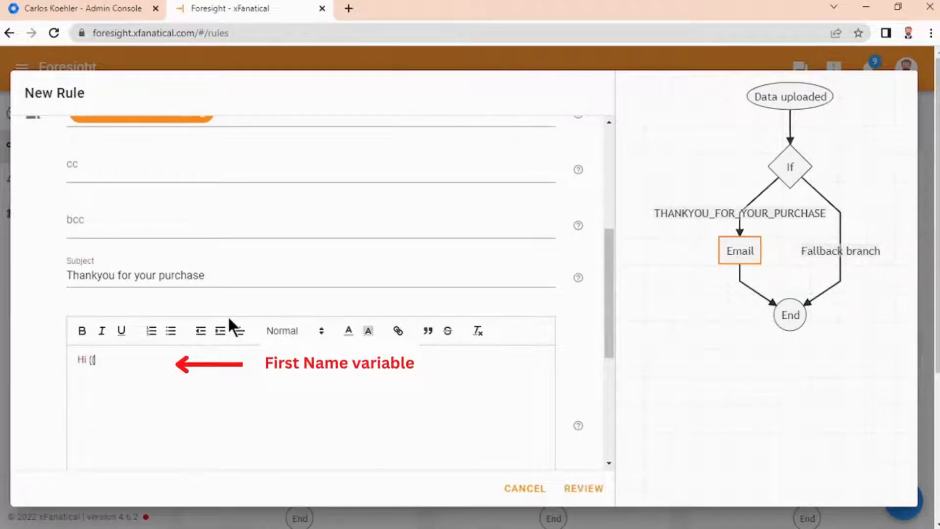
pyautogui.write('{')
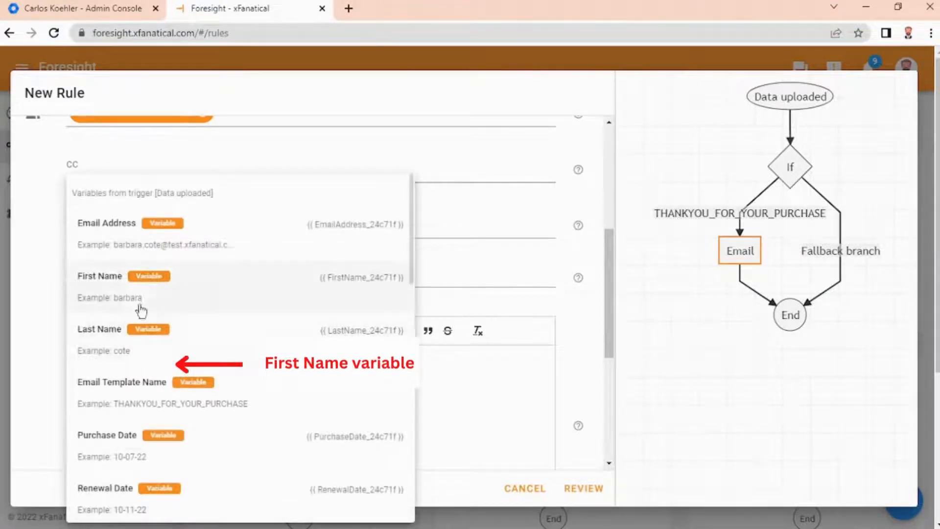
pyautogui.click(137, 290)
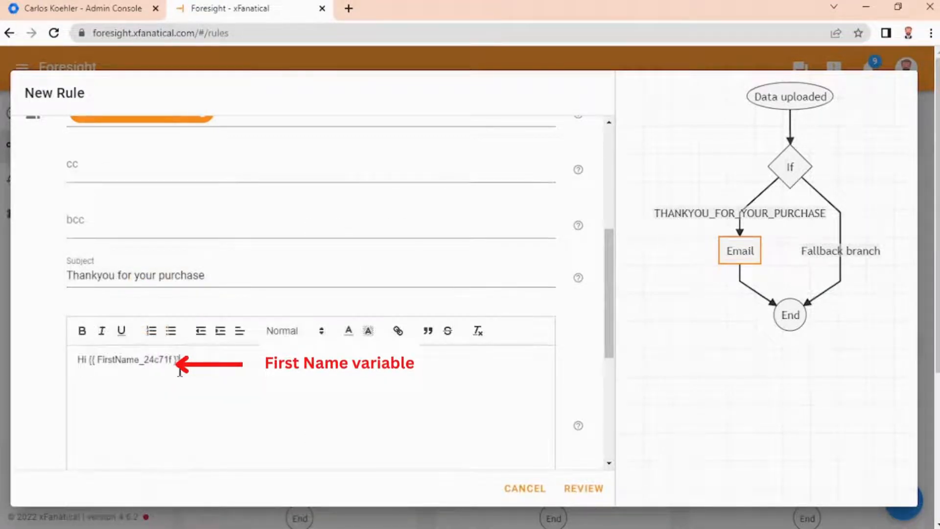
# Step: Complete the thank-you message body and insert the Purchase Date variable after 'recent purchase on'
pyautogui.moveTo(166, 359); pyautogui.dragTo(97, 360)
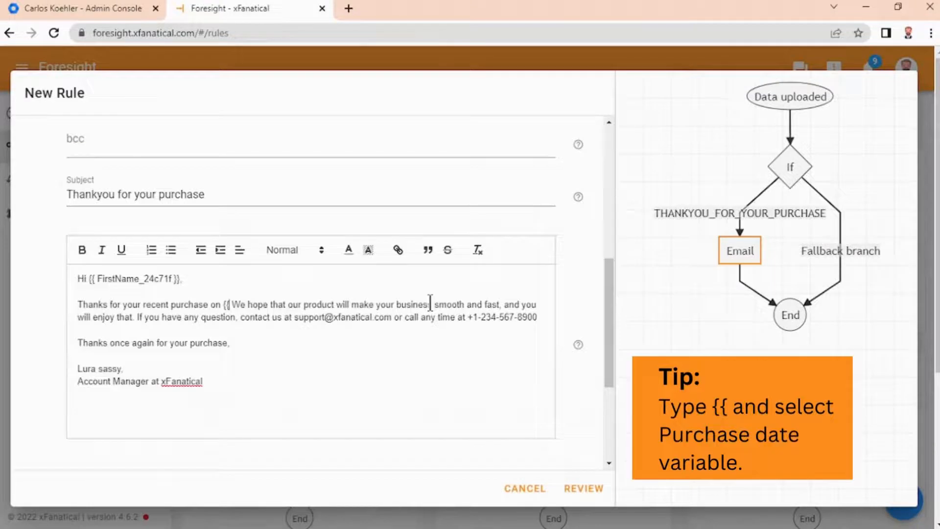
pyautogui.write('{')
pyautogui.press('BackSpace')
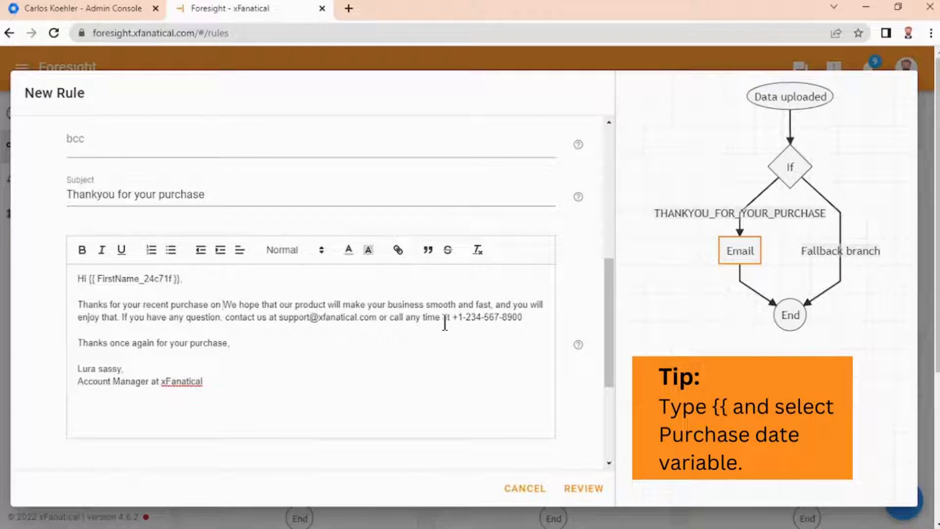
pyautogui.write('{{')
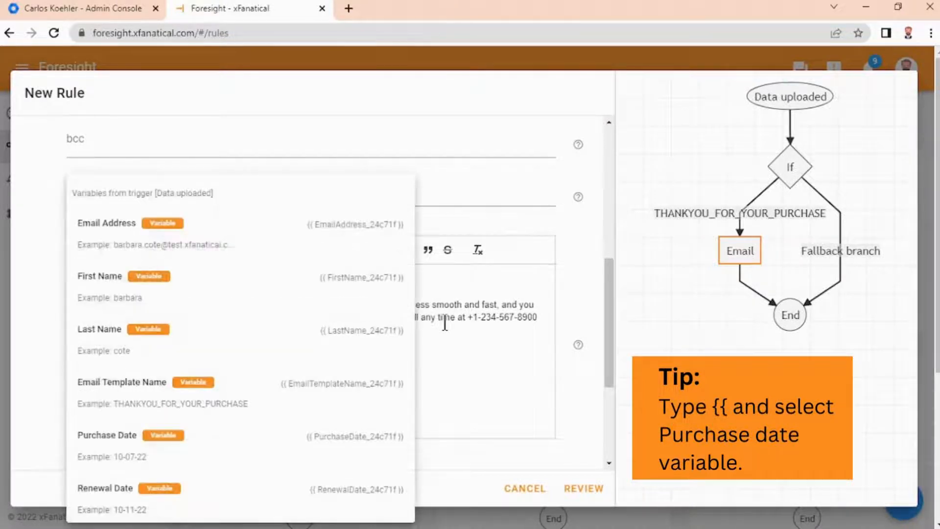
pyautogui.click(142, 446)
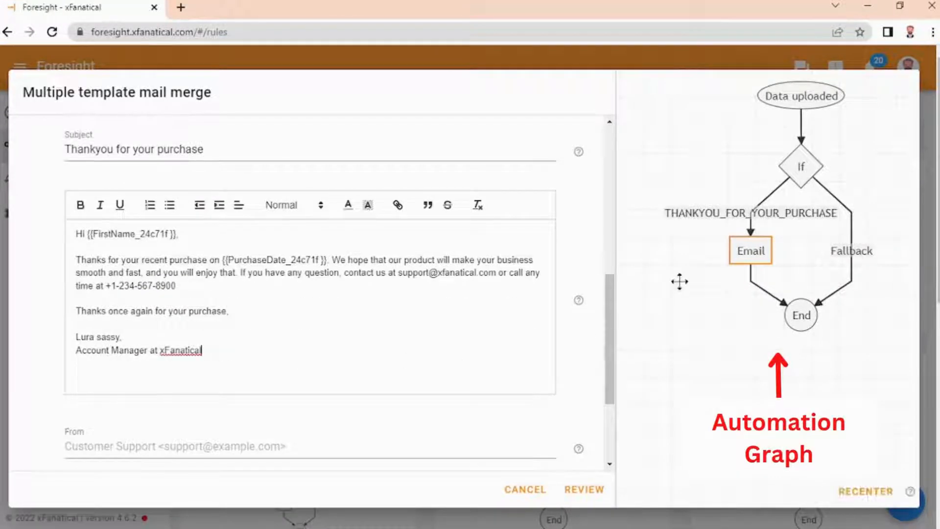
# Step: Add a new branch on the If node with condition Email template name text is exactly THANKYOU_FOR_YOUR_LOYALTY
pyautogui.click(801, 174)
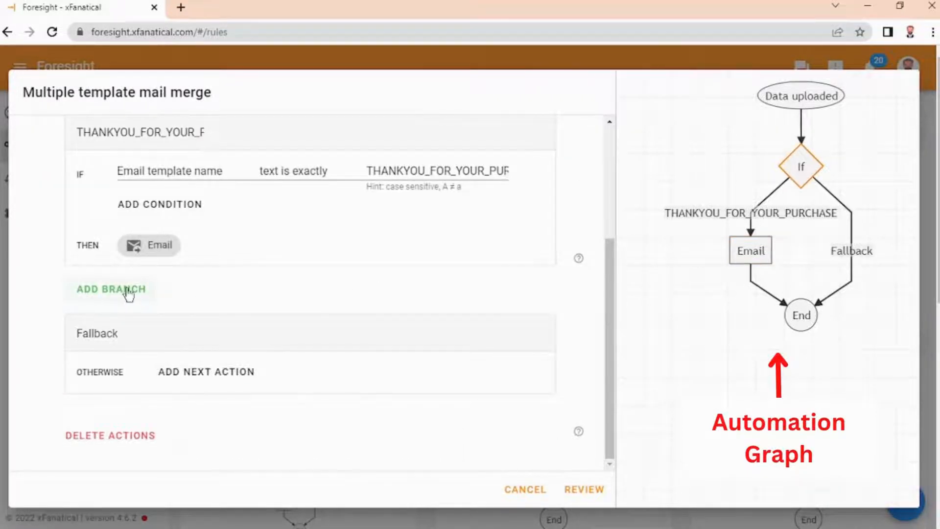
pyautogui.click(127, 291)
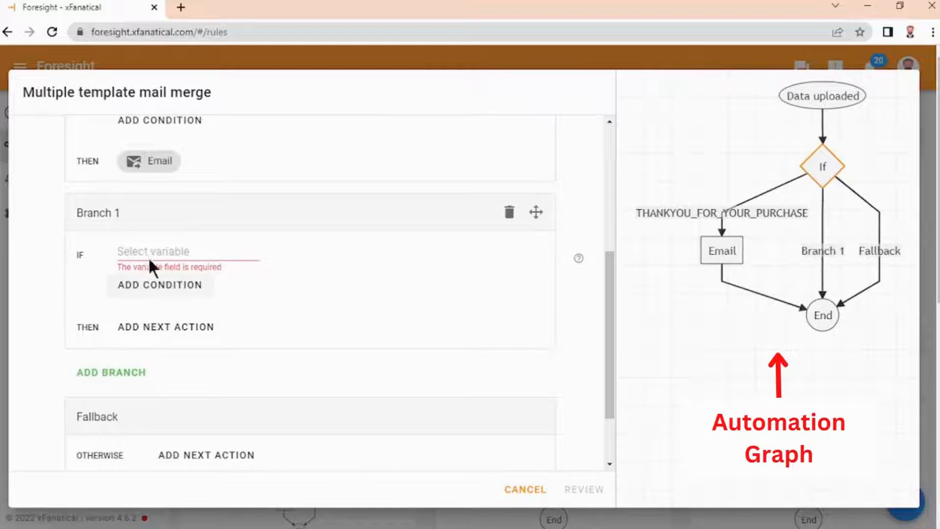
pyautogui.click(151, 259)
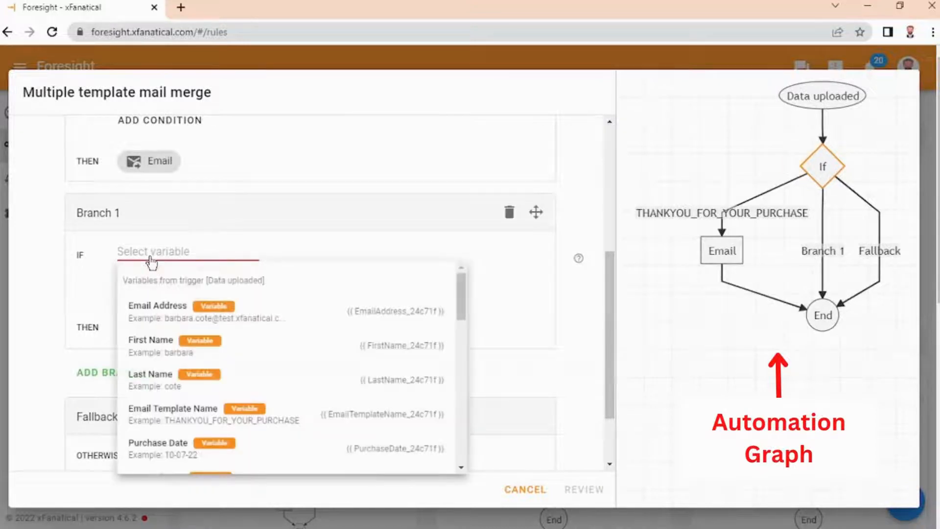
pyautogui.click(167, 415)
pyautogui.click(308, 258)
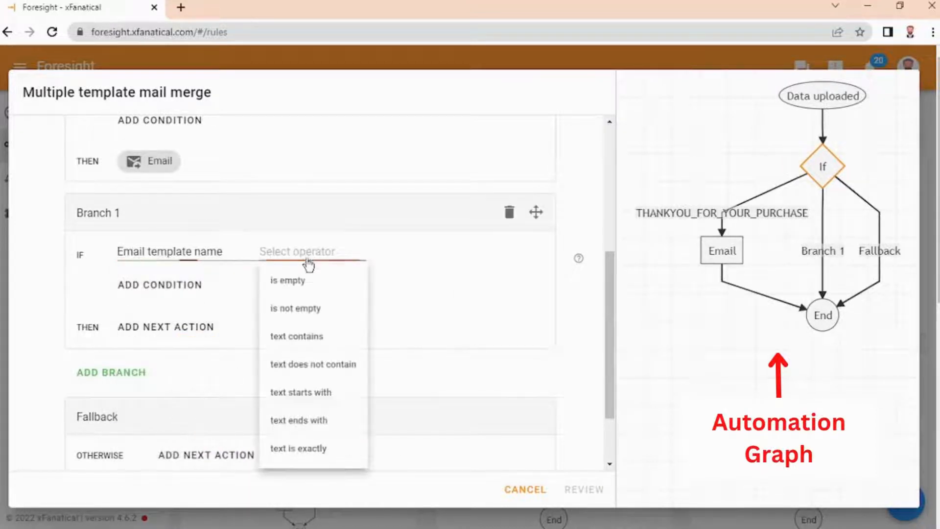
pyautogui.click(307, 448)
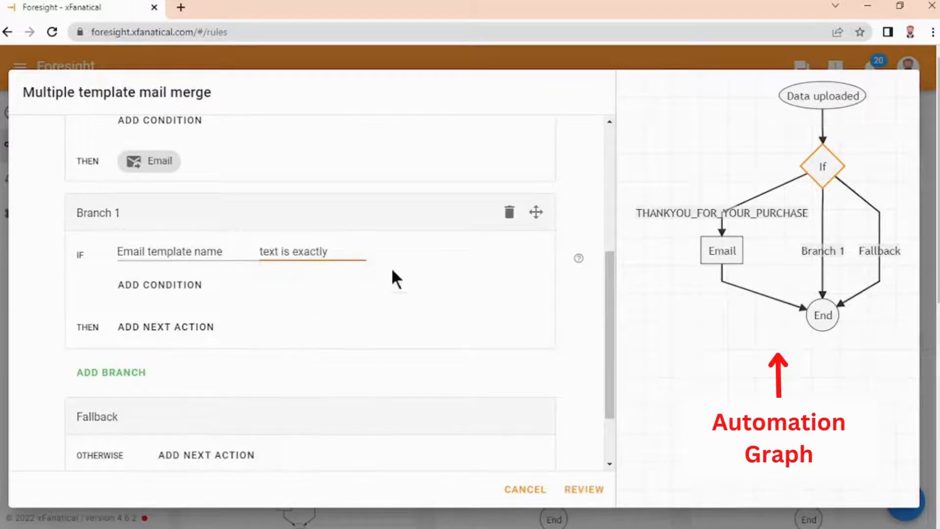
pyautogui.click(406, 252)
pyautogui.write('THANKYOU_FOR_YOUR_LOYALTY')
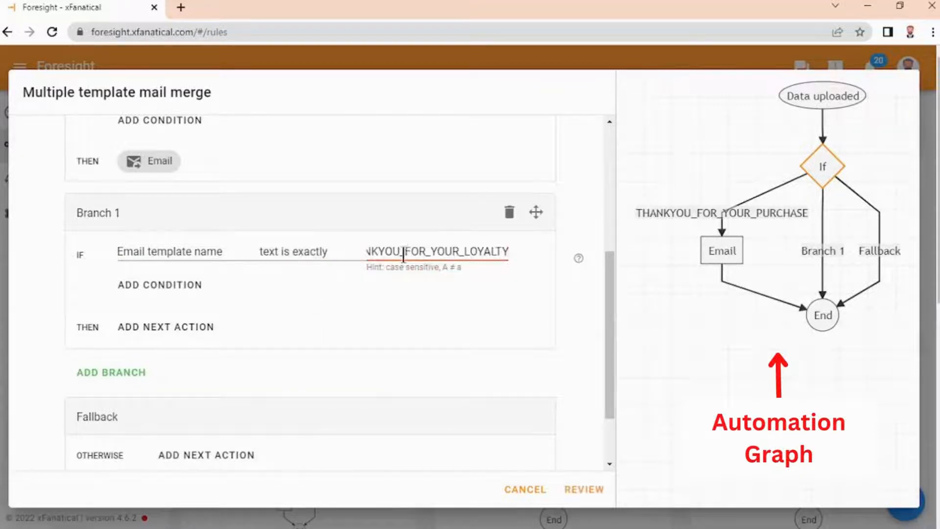
# Step: Add an Email action to the THANKYOU_FOR_YOUR_LOYALTY branch with subject Thank you for your loyalty
pyautogui.click(171, 328)
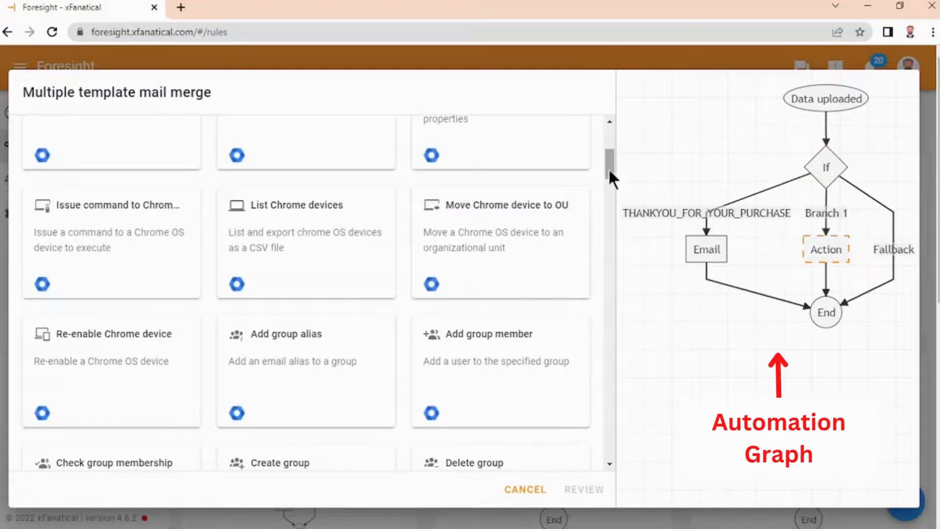
pyautogui.moveTo(608, 168); pyautogui.dragTo(611, 422)
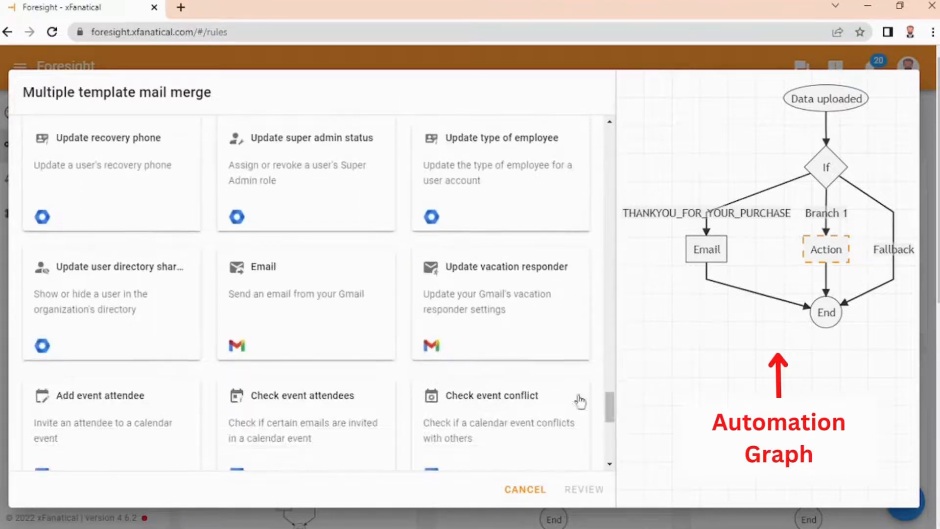
pyautogui.click(348, 333)
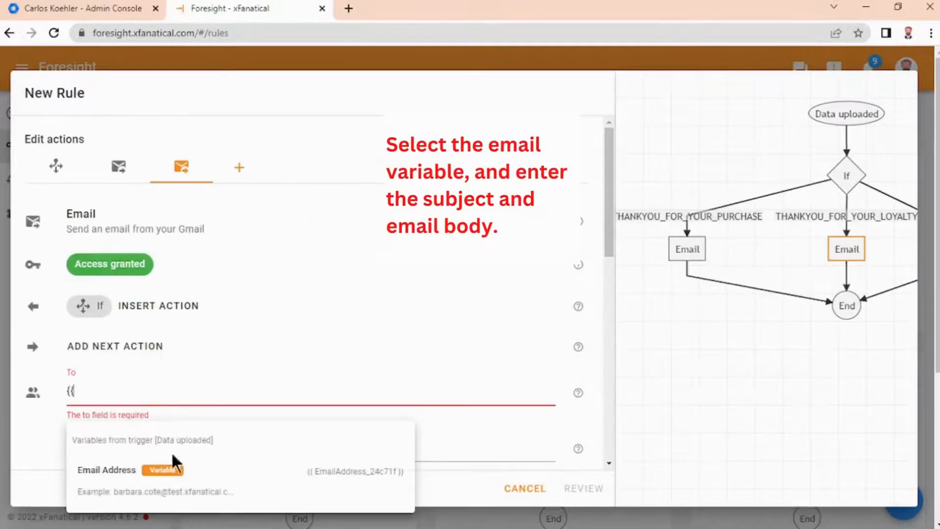
pyautogui.click(164, 471)
pyautogui.scroll(-3, 157, 417)
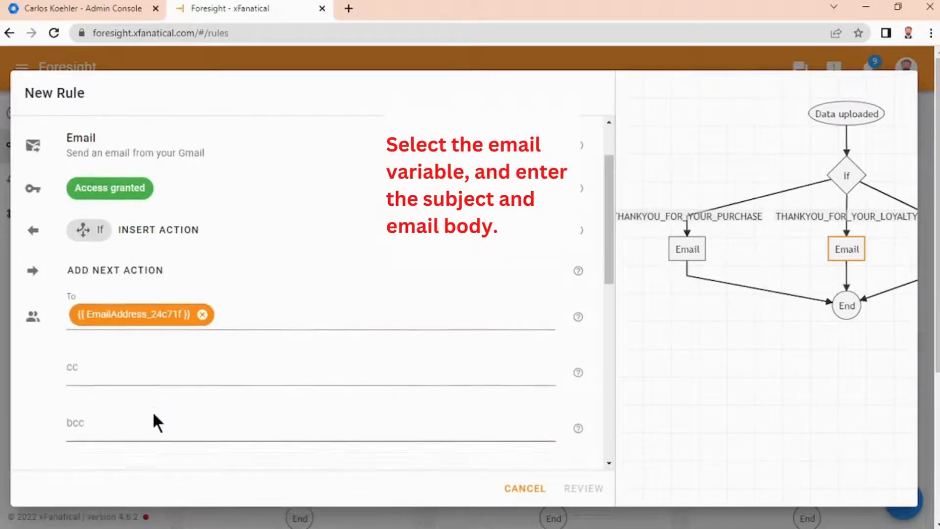
pyautogui.click(144, 414)
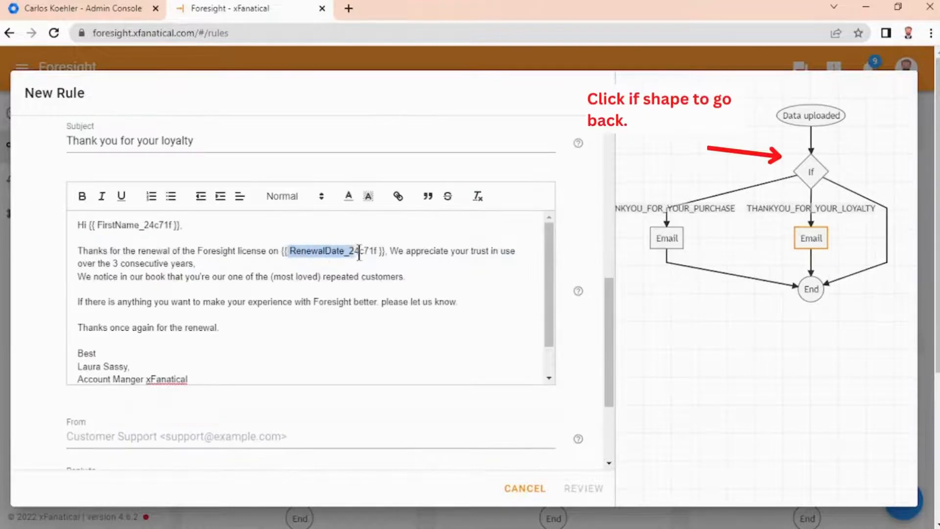
# Step: Return to the If node's branches and copy COUPON_CODE from the spreadsheet's Email template name column
pyautogui.click(813, 175)
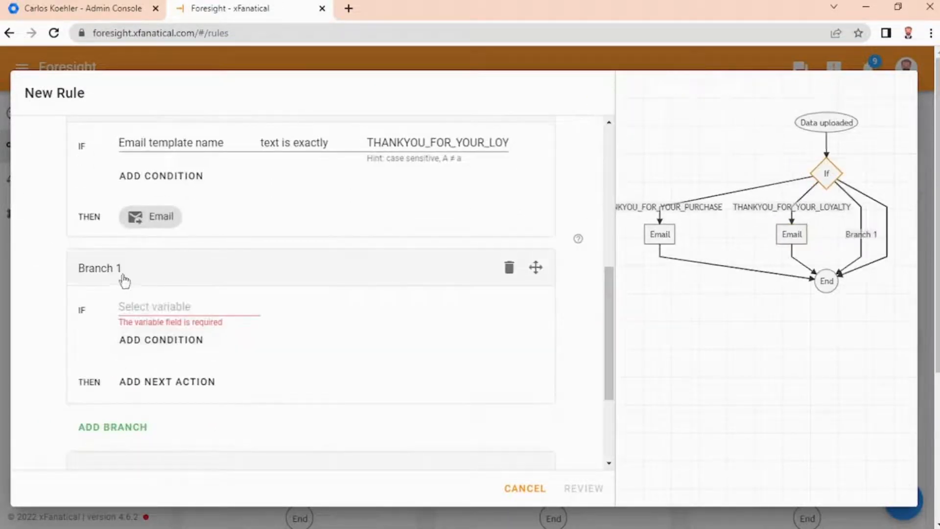
pyautogui.scroll(-1, 69, 283)
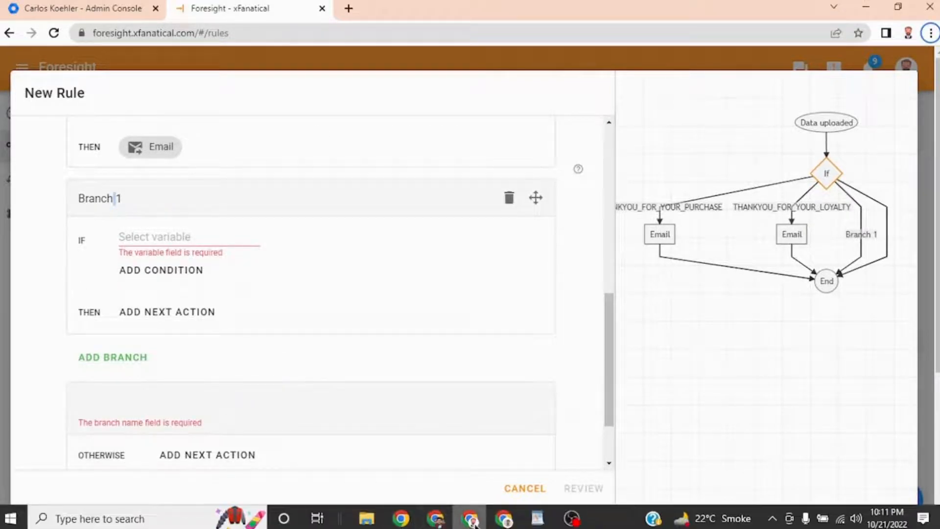
pyautogui.moveTo(504, 518)
pyautogui.click(439, 453)
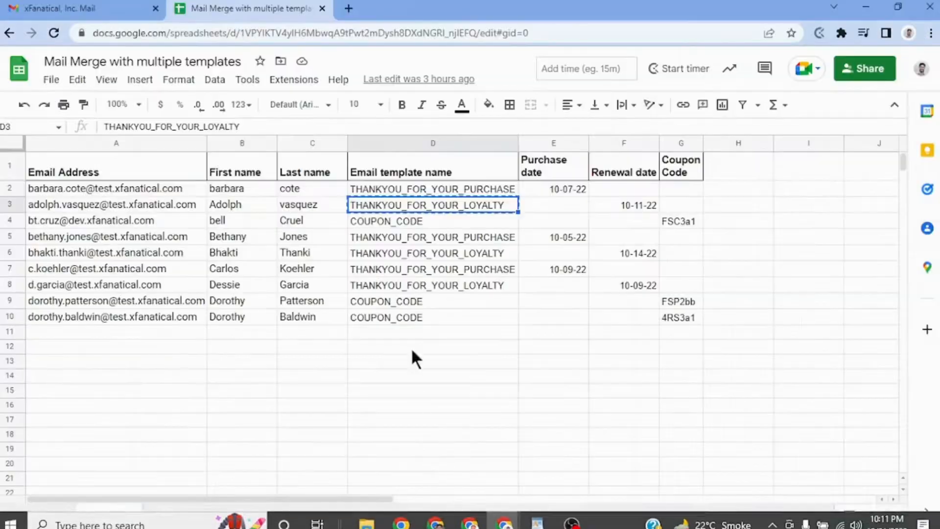
pyautogui.click(395, 223)
pyautogui.hotkey('ctrl', 'c')
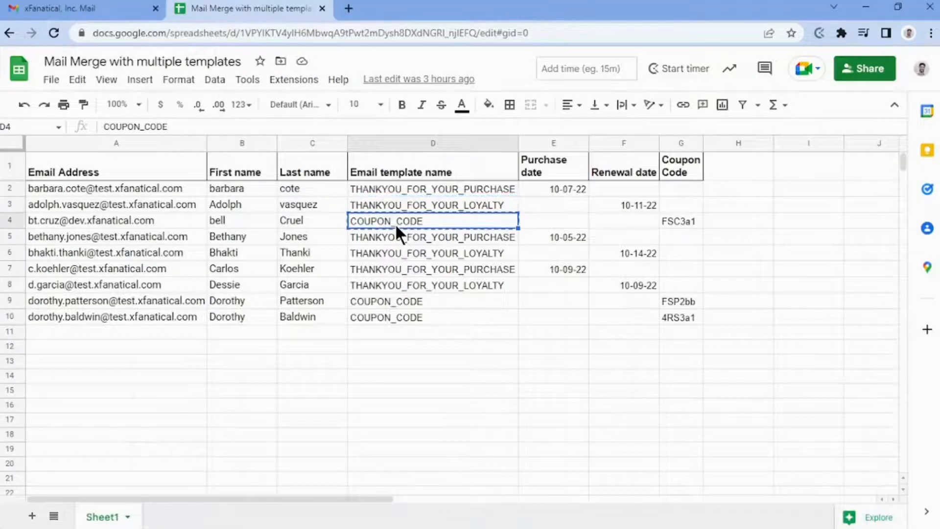
# Step: Name the new branch COUPON_CODE and set its condition to Email template name text is exactly COUPON_CODE
pyautogui.tripleClick(116, 338)
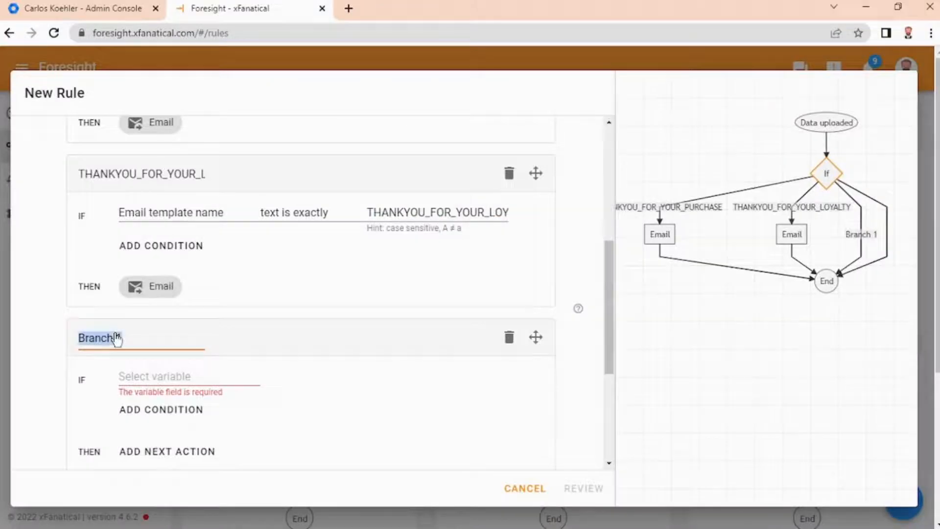
pyautogui.hotkey('ctrl', 'v')
pyautogui.click(160, 375)
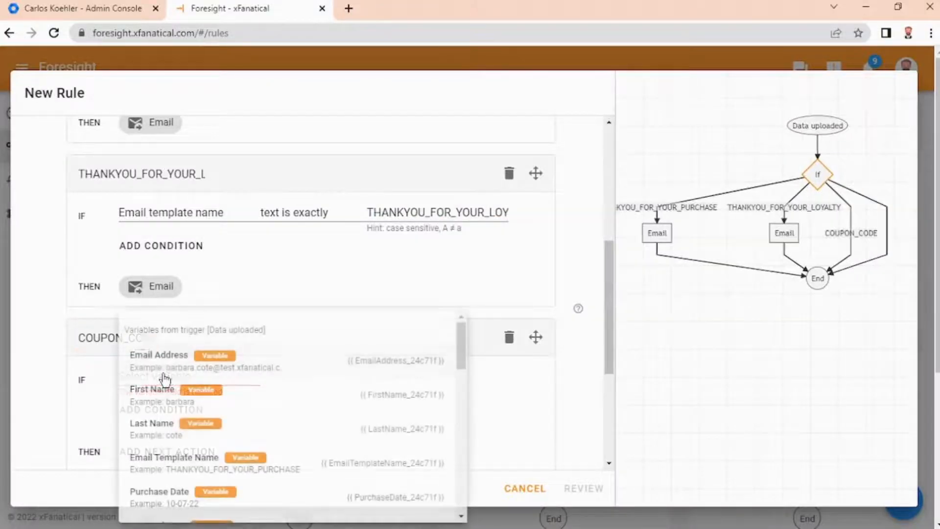
pyautogui.click(196, 458)
pyautogui.hotkey('ctrl', 'v')
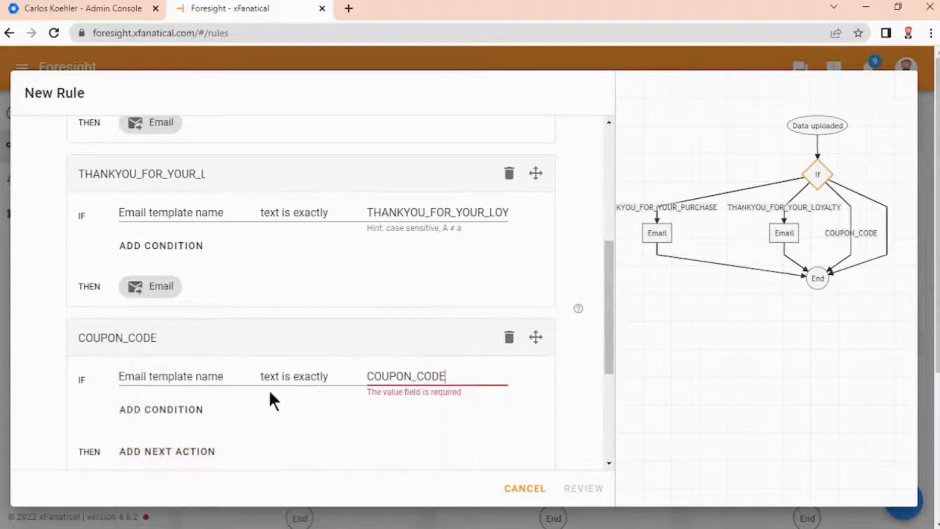
# Step: Add an Email action to the COUPON_CODE branch
pyautogui.scroll(-2, 167, 405)
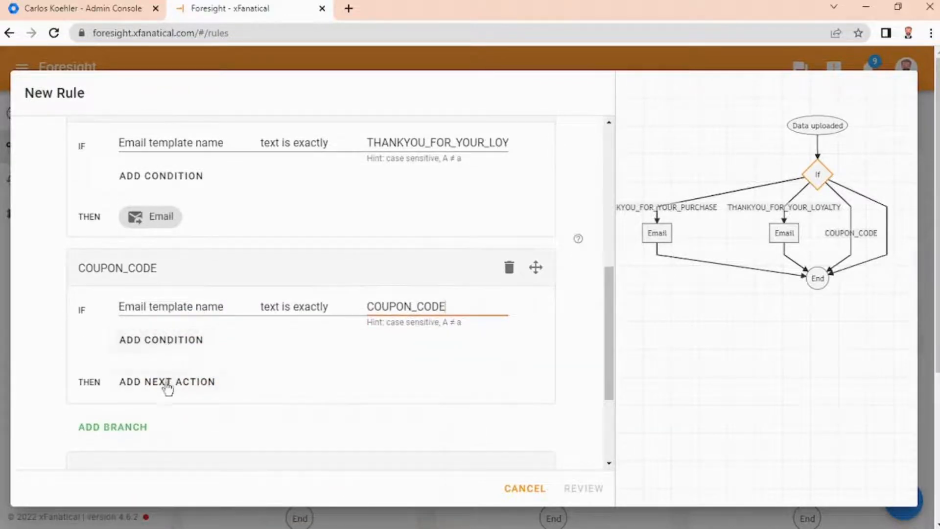
pyautogui.click(167, 384)
pyautogui.scroll(-10, 174, 387)
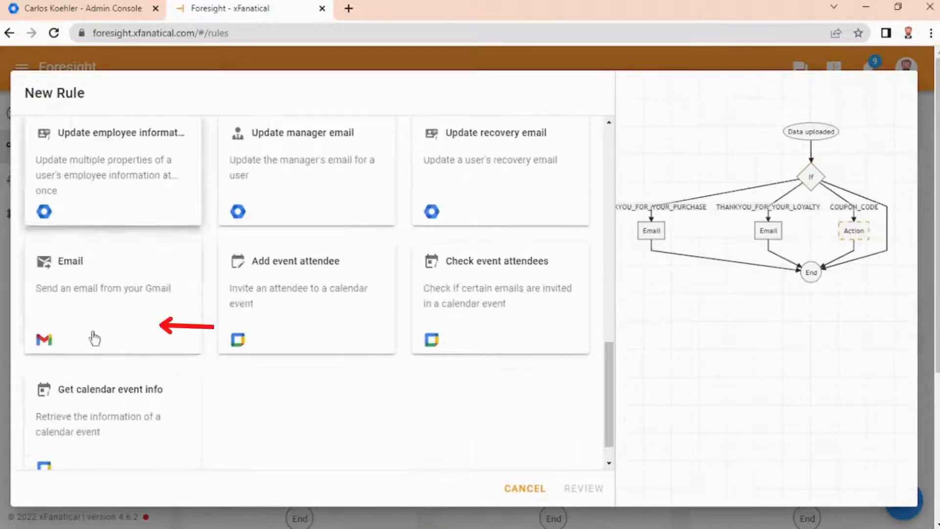
pyautogui.click(127, 321)
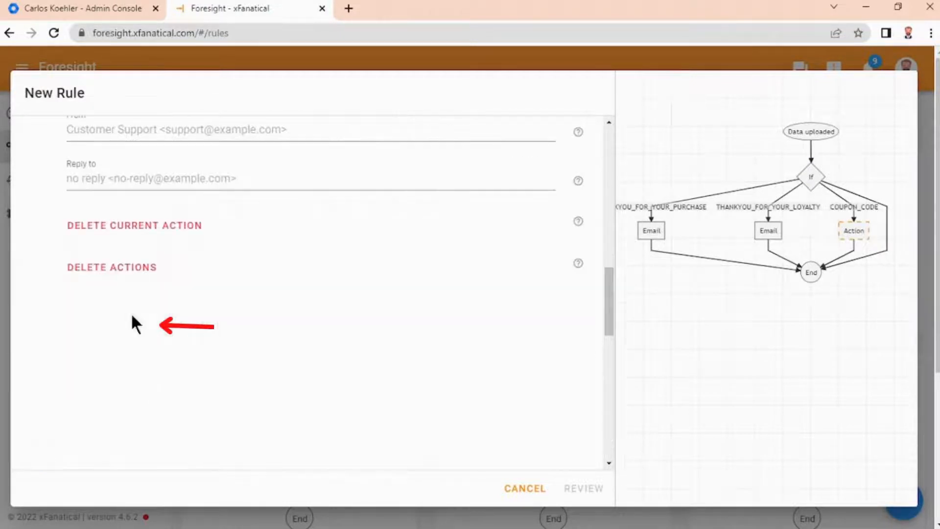
# Step: Compose the coupon email with subject Coupon Code and insert the Coupon Code variable into its body
pyautogui.scroll(6, 220, 237)
pyautogui.scroll(2, 133, 251)
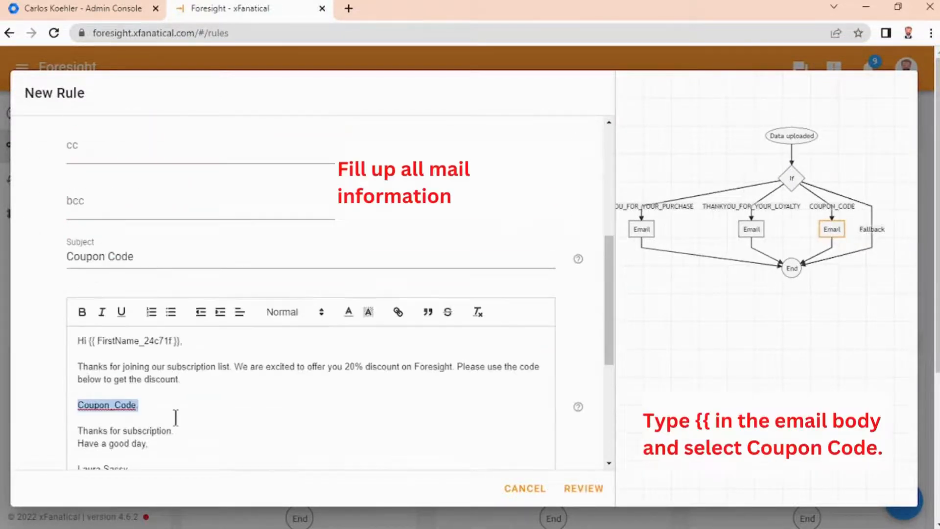
pyautogui.write('{{')
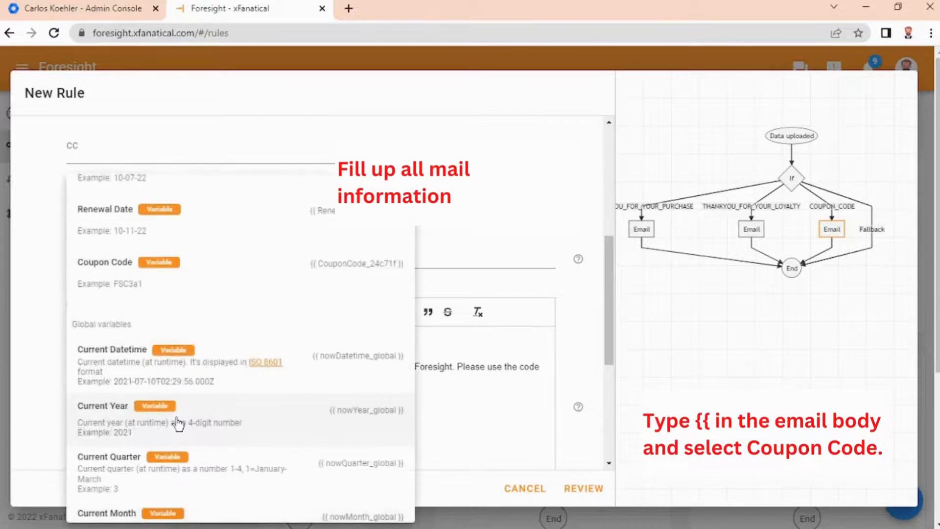
pyautogui.scroll(-2, 143, 477)
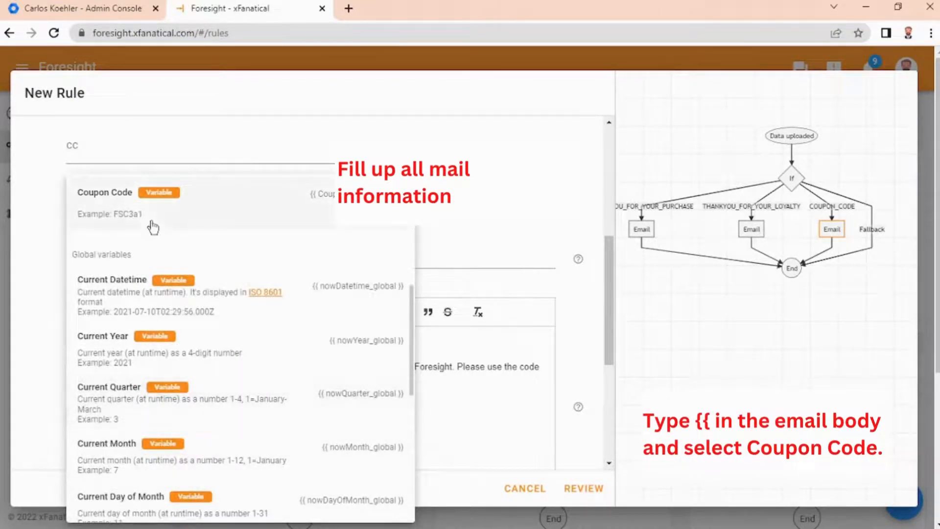
pyautogui.click(123, 213)
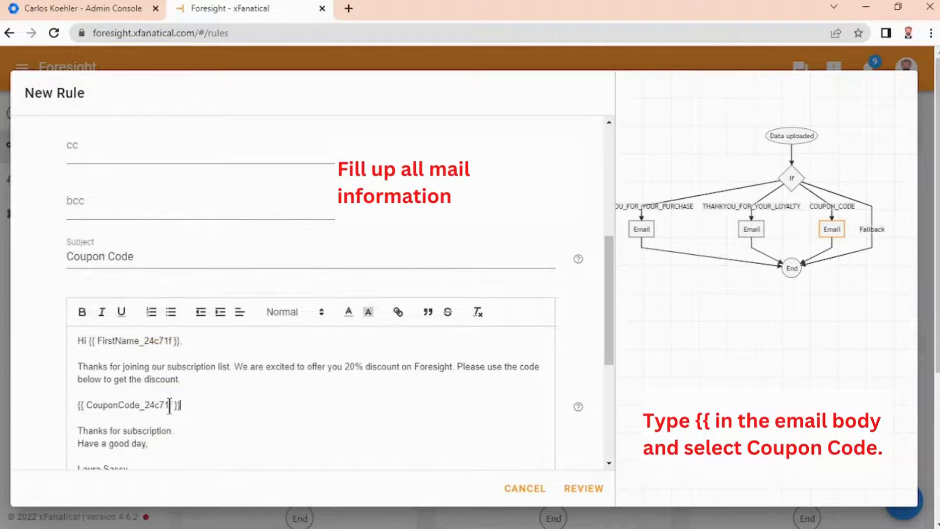
# Step: Review the rule, name it Multiple template mail merge, and create it
pyautogui.moveTo(201, 405); pyautogui.dragTo(137, 406)
pyautogui.click(230, 407)
pyautogui.click(230, 408)
pyautogui.scroll(-1, 342, 392)
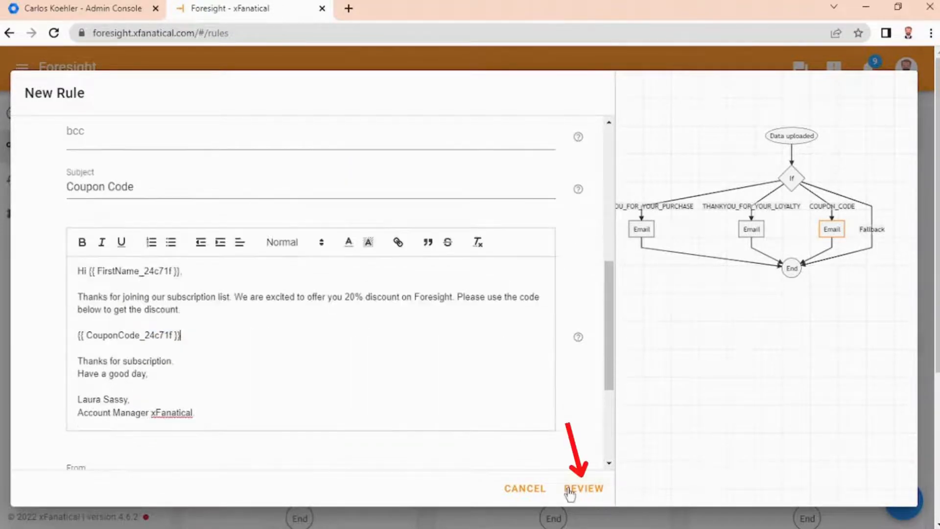
pyautogui.click(569, 491)
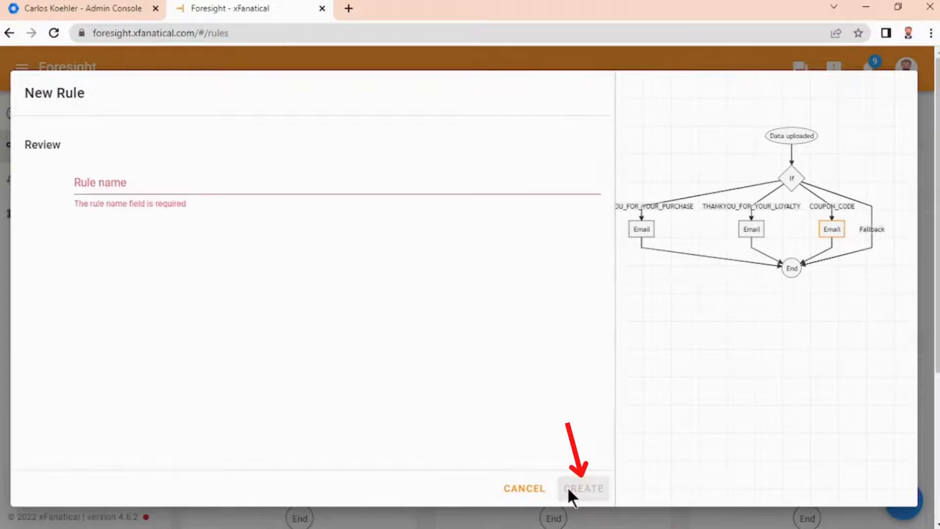
pyautogui.click(212, 189)
pyautogui.write('Mul')
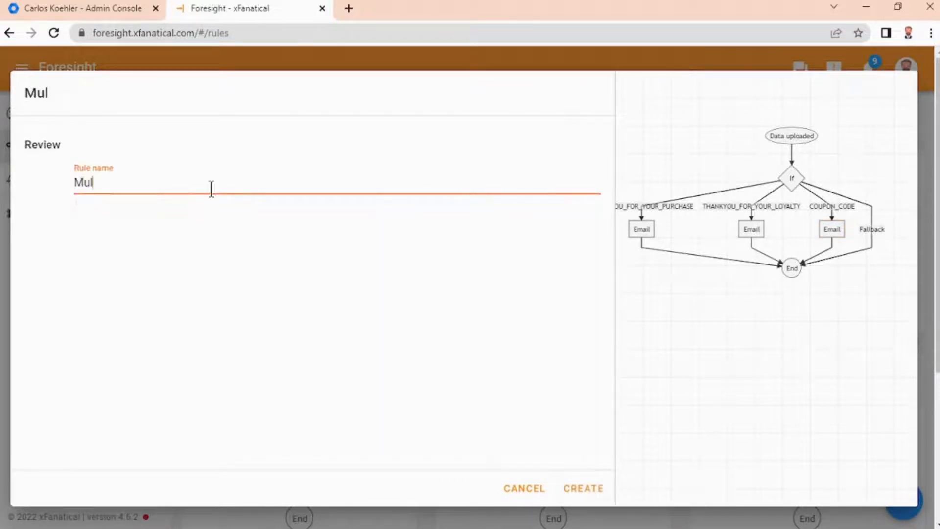
pyautogui.write('t')
pyautogui.write('iple template mail merge')
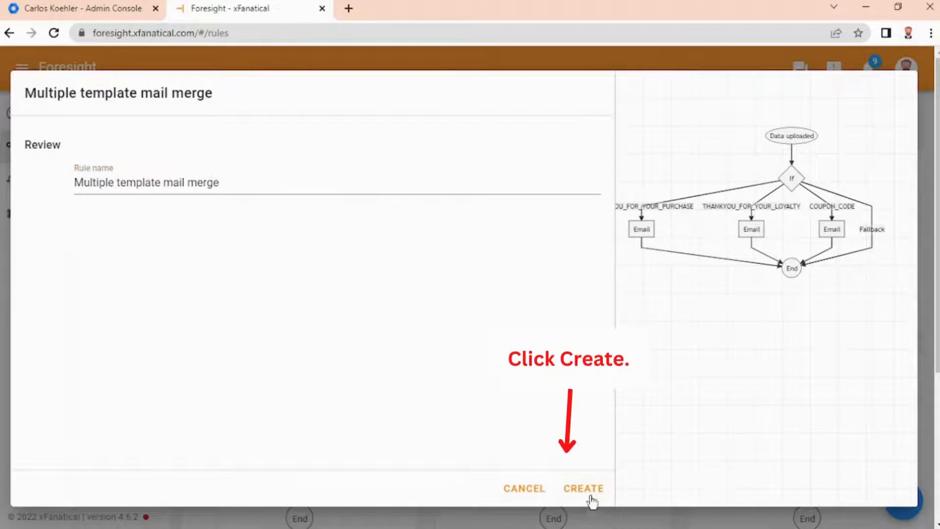
pyautogui.click(583, 488)
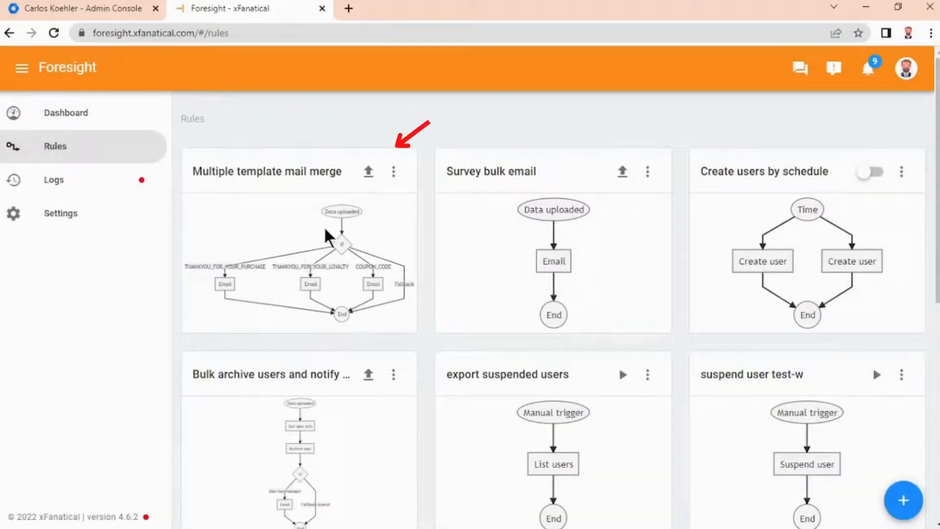
# Step: Upload Mail Merge with multiple templates.csv to the Multiple template mail merge rule
pyautogui.click(369, 172)
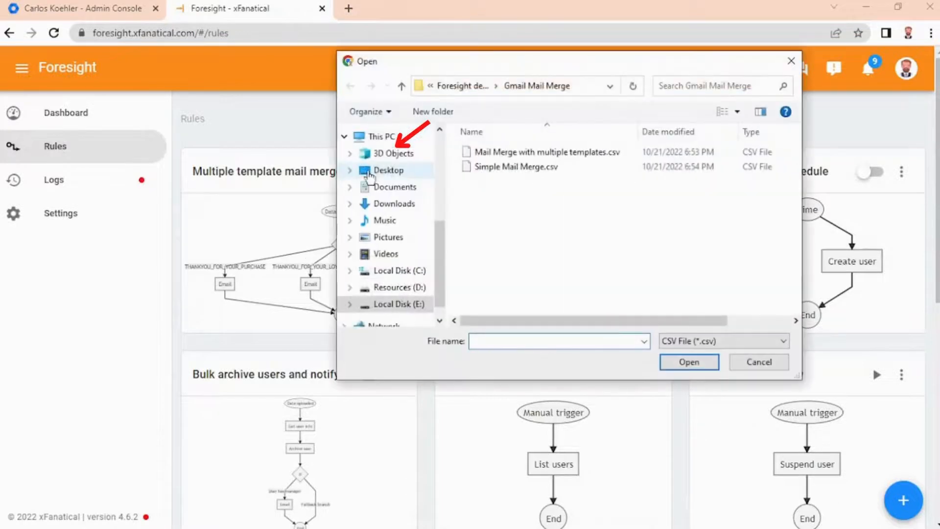
pyautogui.doubleClick(520, 148)
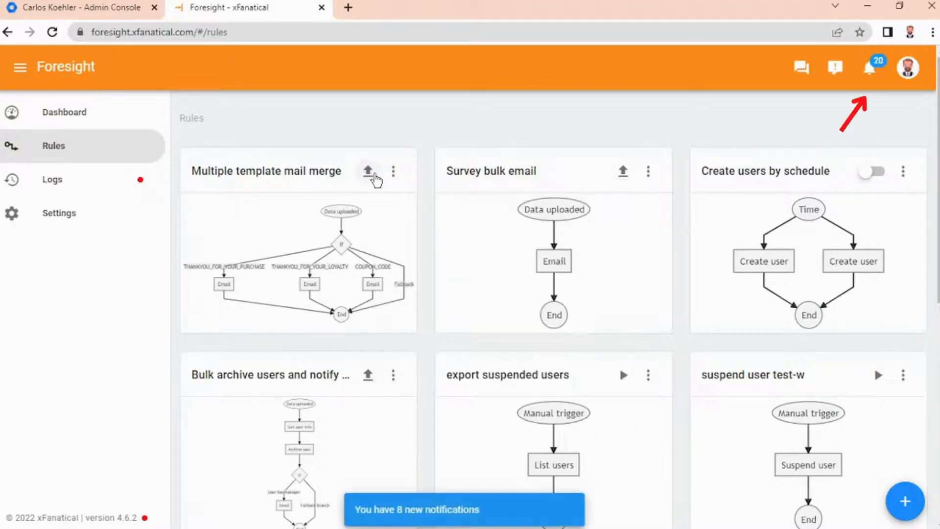
# Step: Check the notifications and expand the newest log entry for the rule's run
pyautogui.click(871, 78)
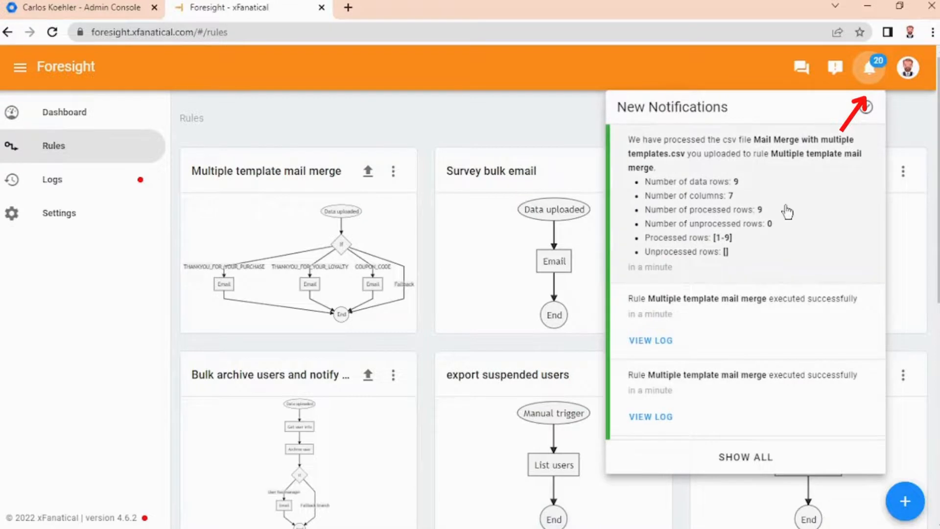
pyautogui.click(125, 195)
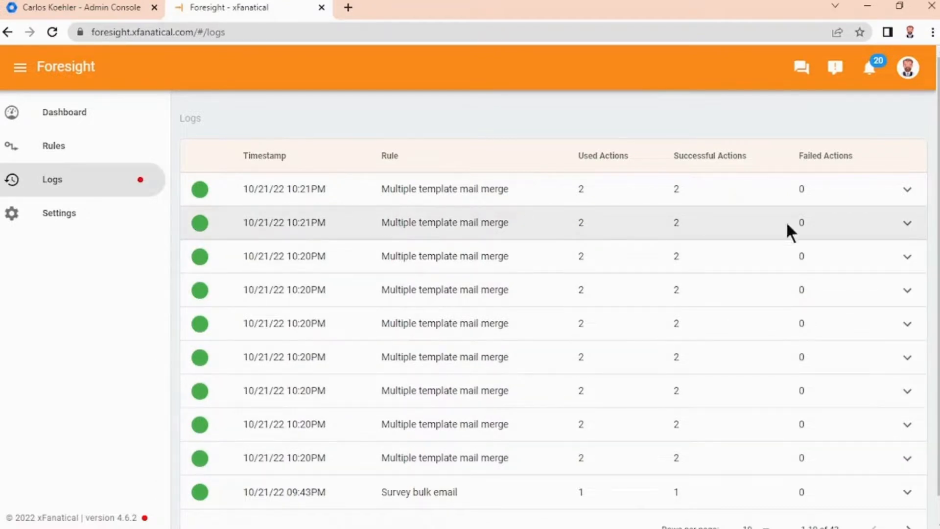
pyautogui.click(906, 195)
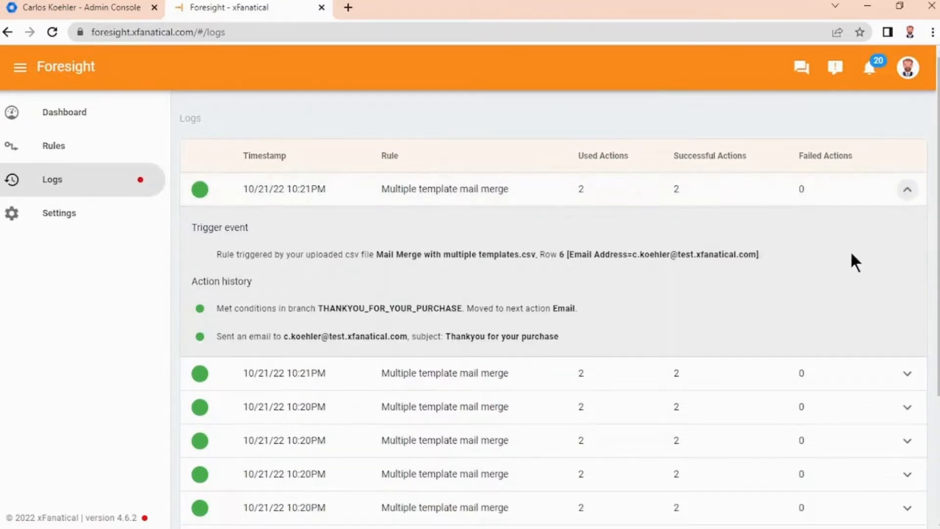